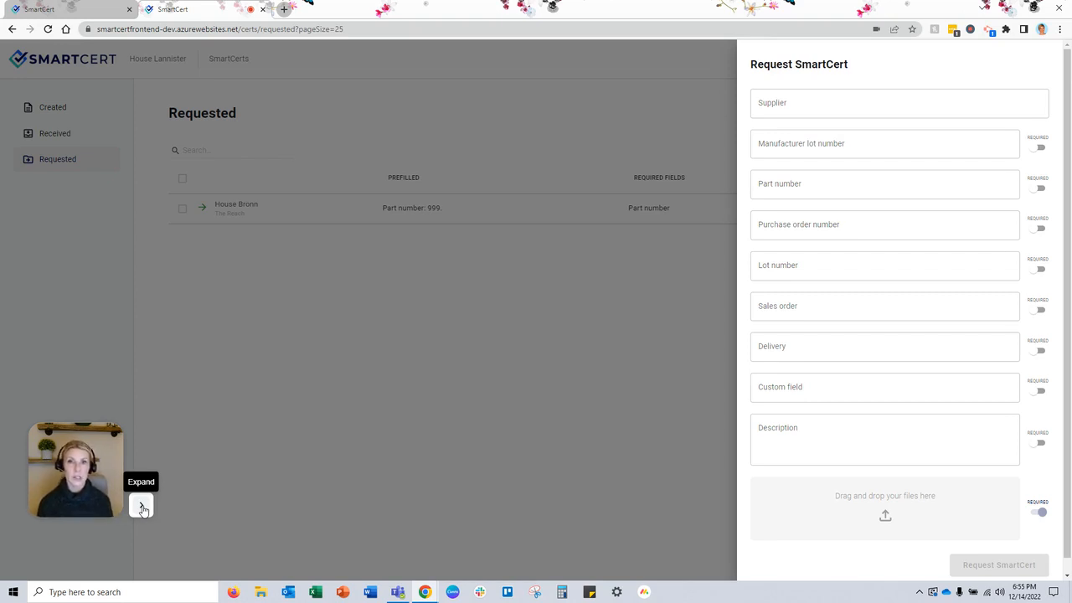
Set the SmartCert request's supplier to Aramid Technologies - Chandler, AZ
click(775, 103)
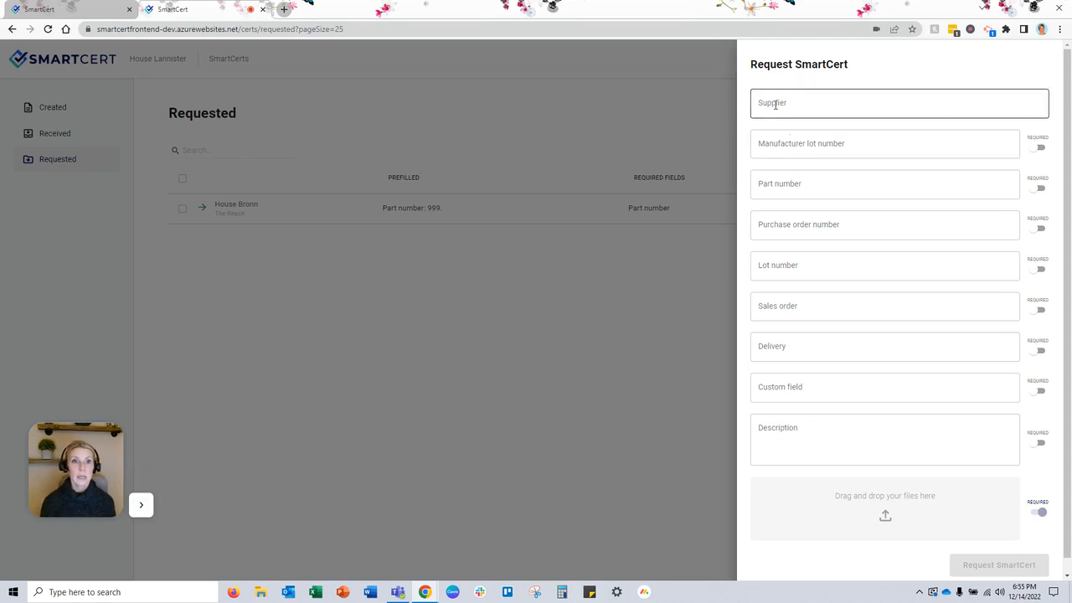
text(Aramid)
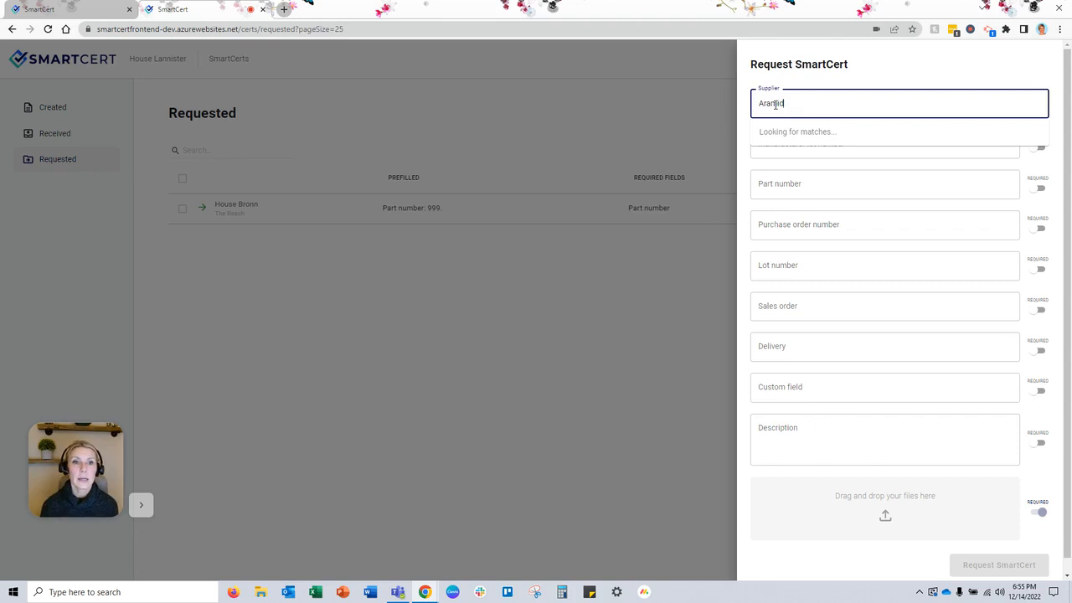
click(805, 136)
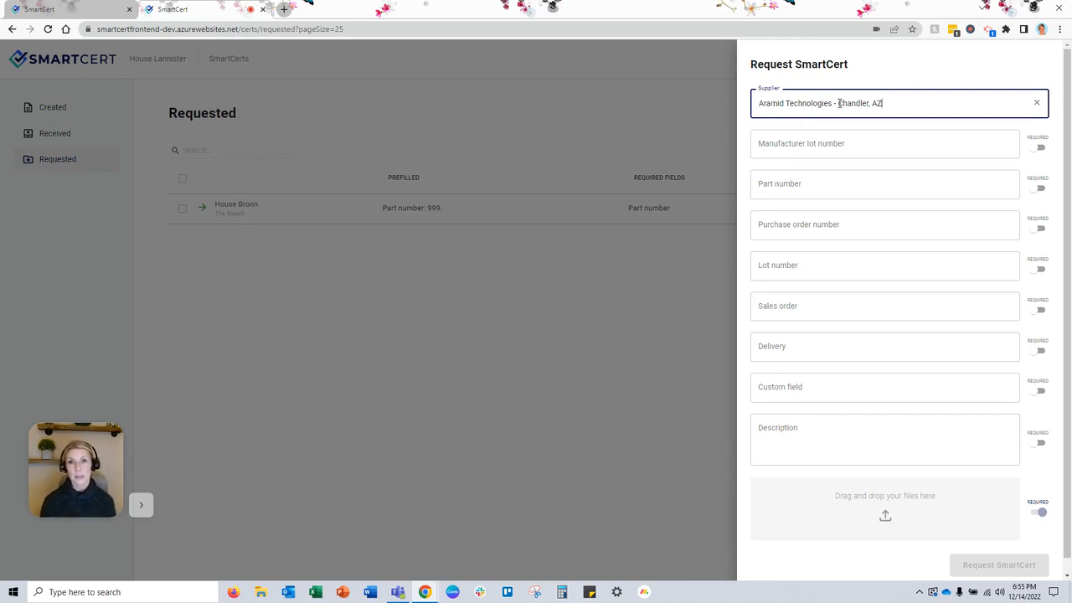
Make the part number, lot number and delivery fields required in the SmartCert request
click(821, 226)
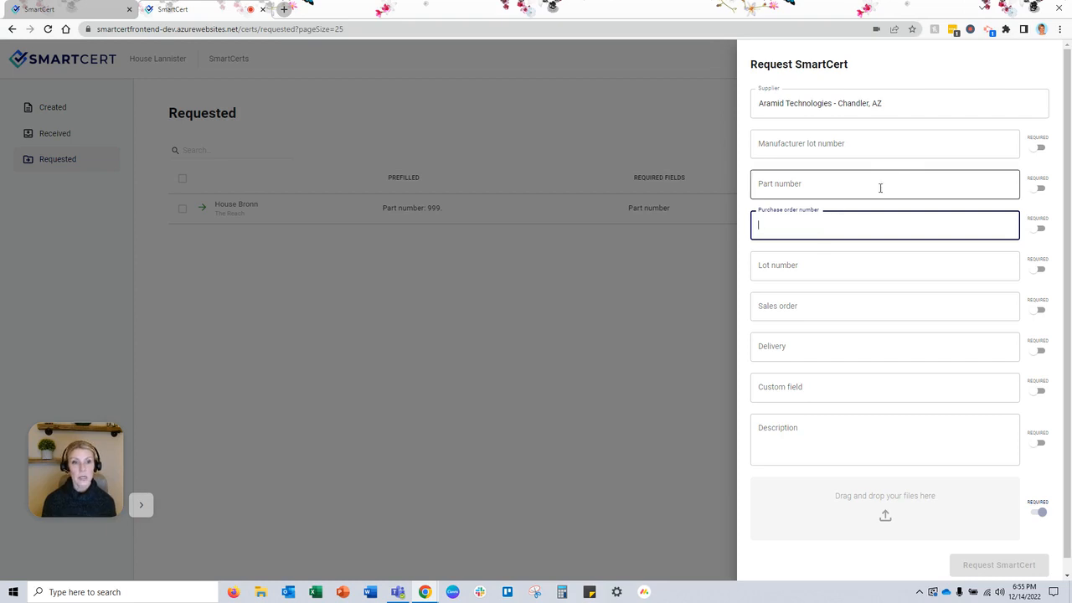
click(1033, 189)
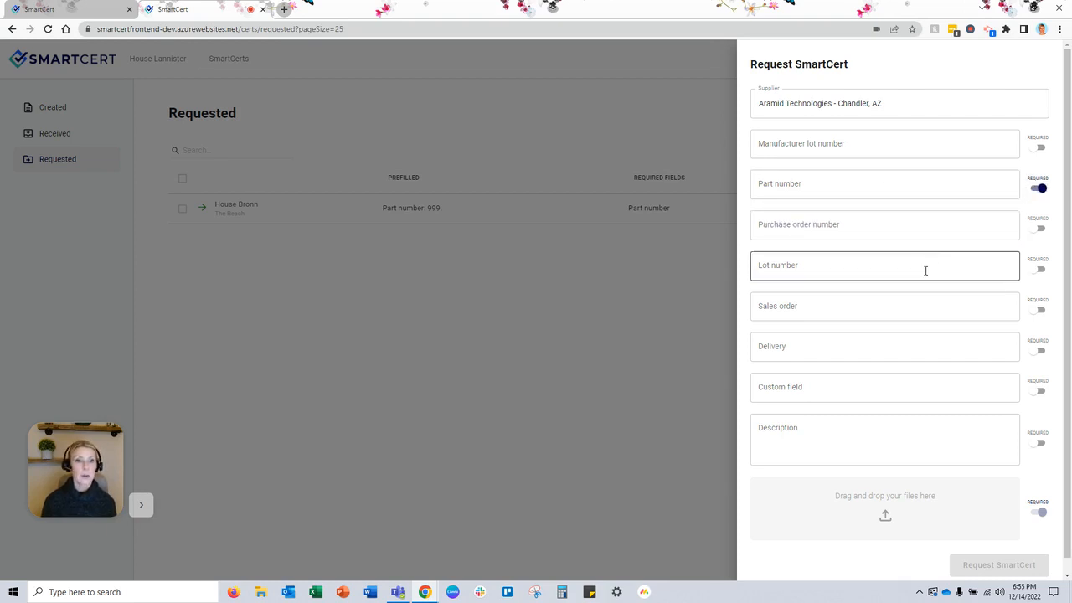
click(1037, 269)
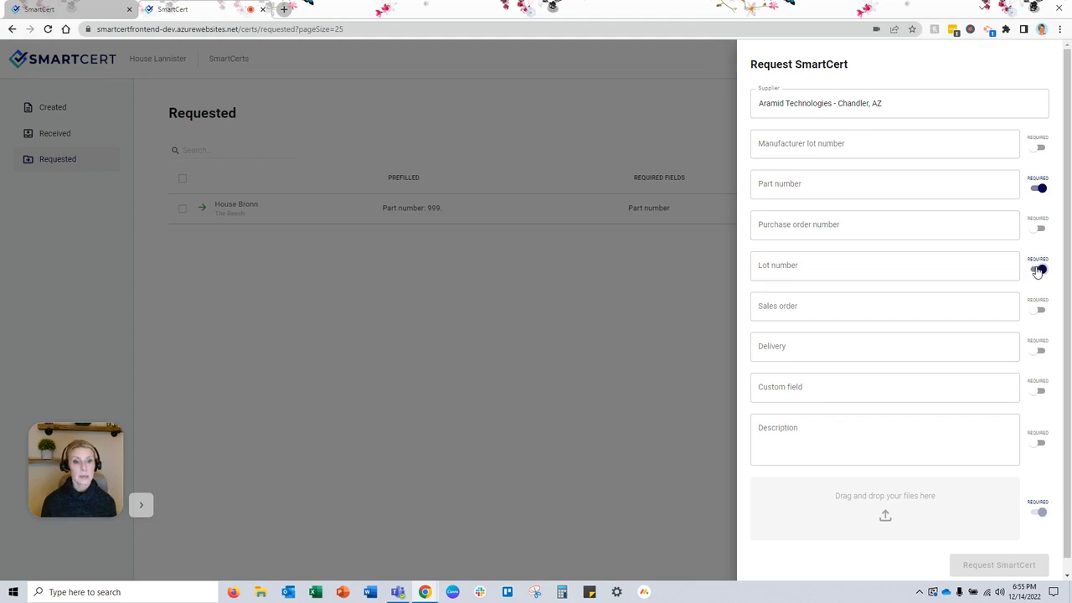
click(1036, 352)
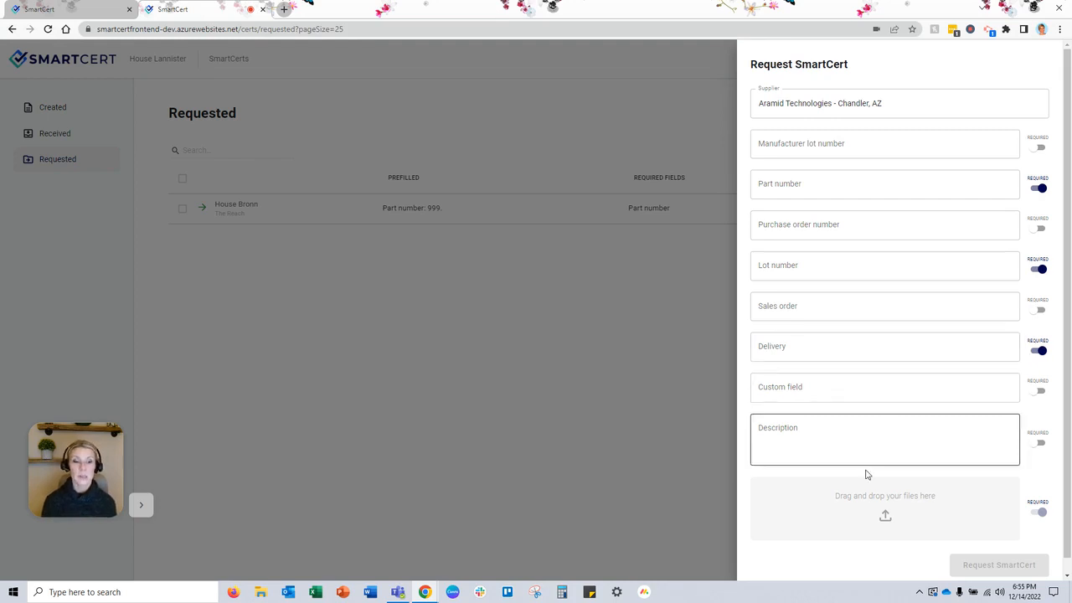
Enter "MTR and Plating" as the description of the SmartCert request
click(794, 442)
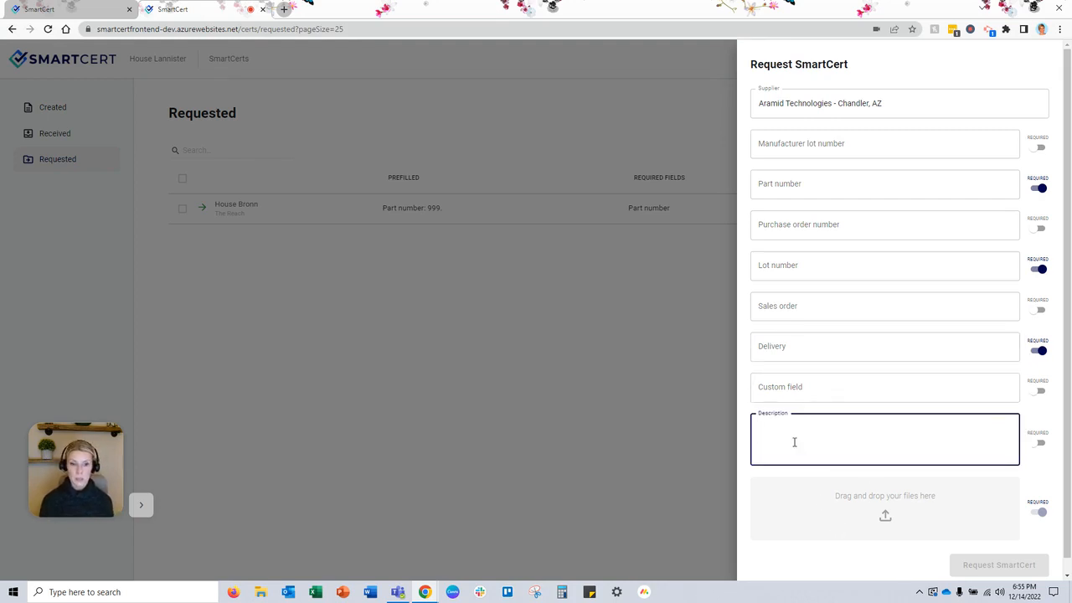
text(MTR ande)
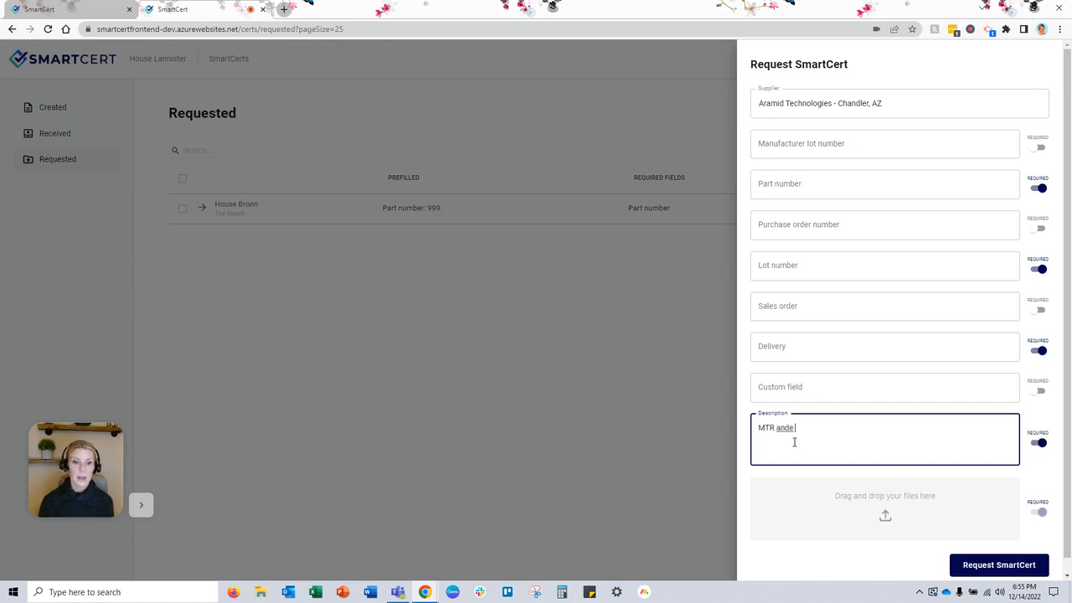
key(BackSpace)
text(Plating)
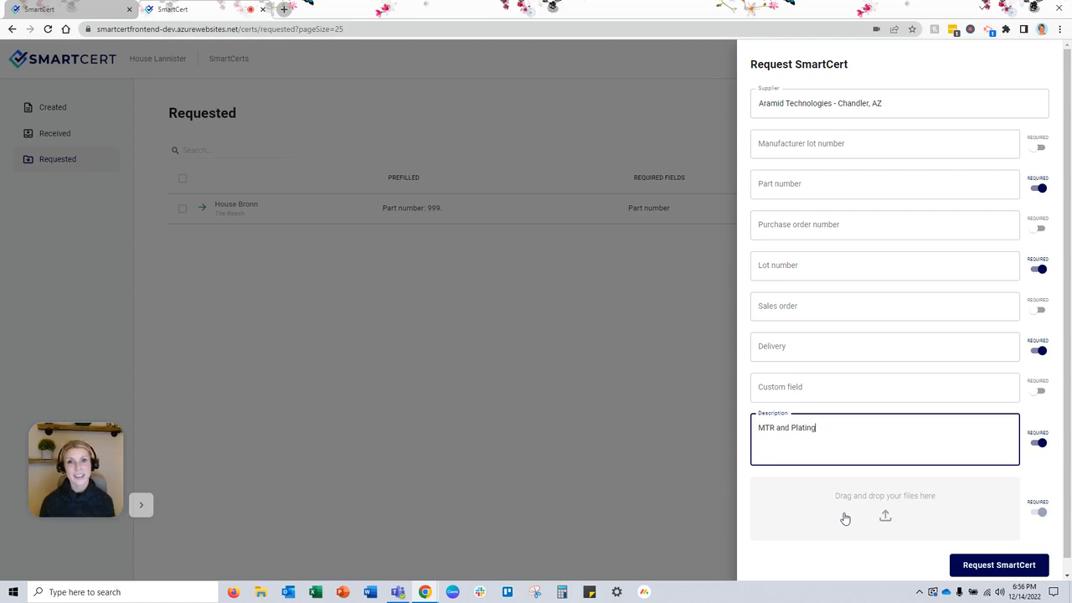
Switch to the Fastener World account and view the details of its newest created SmartCert
click(85, 9)
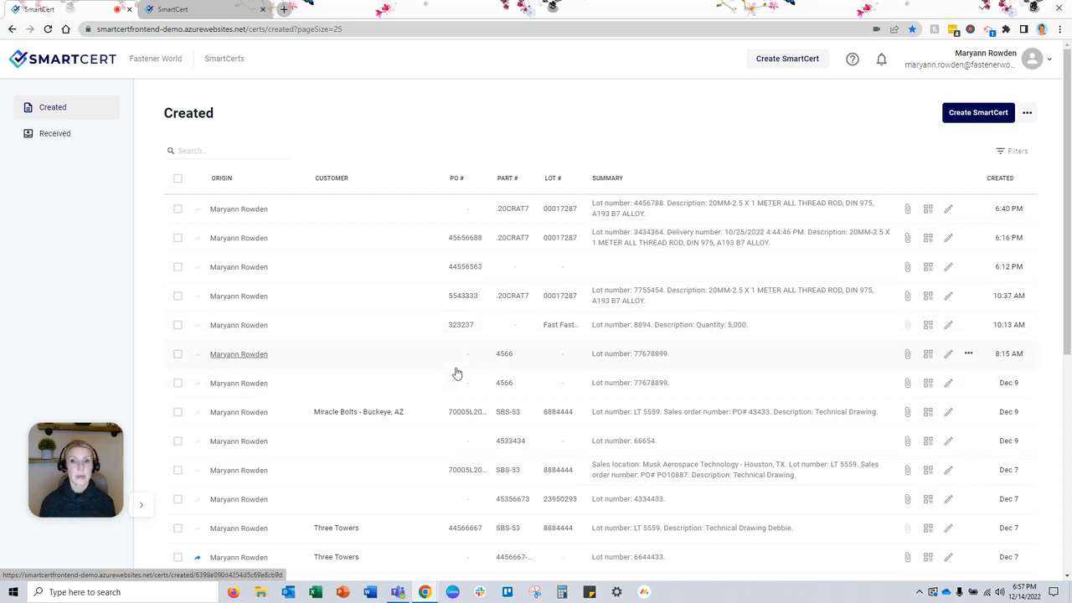
click(665, 208)
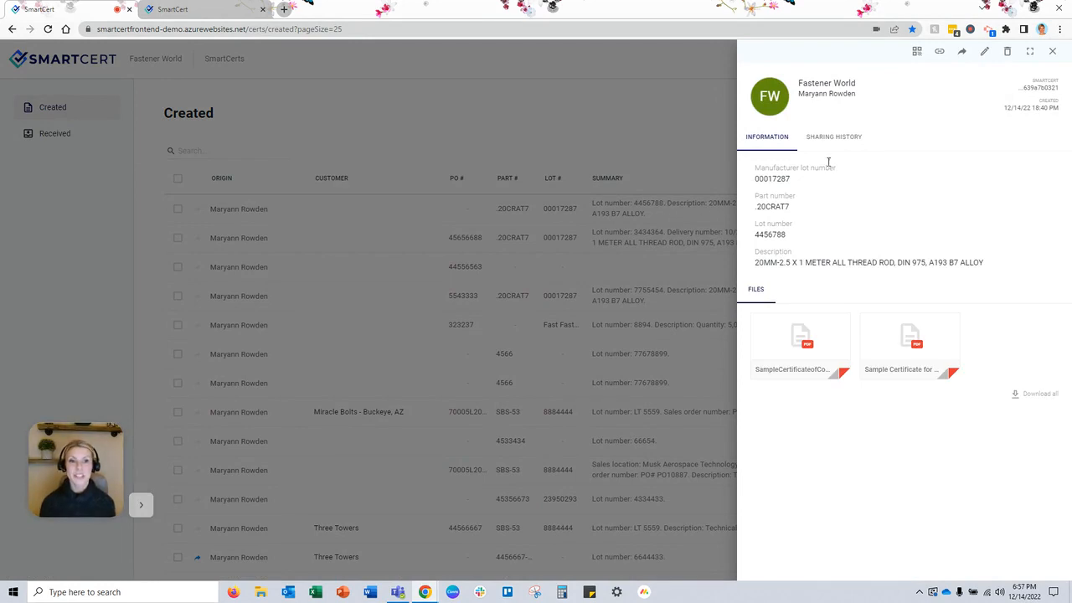
click(661, 311)
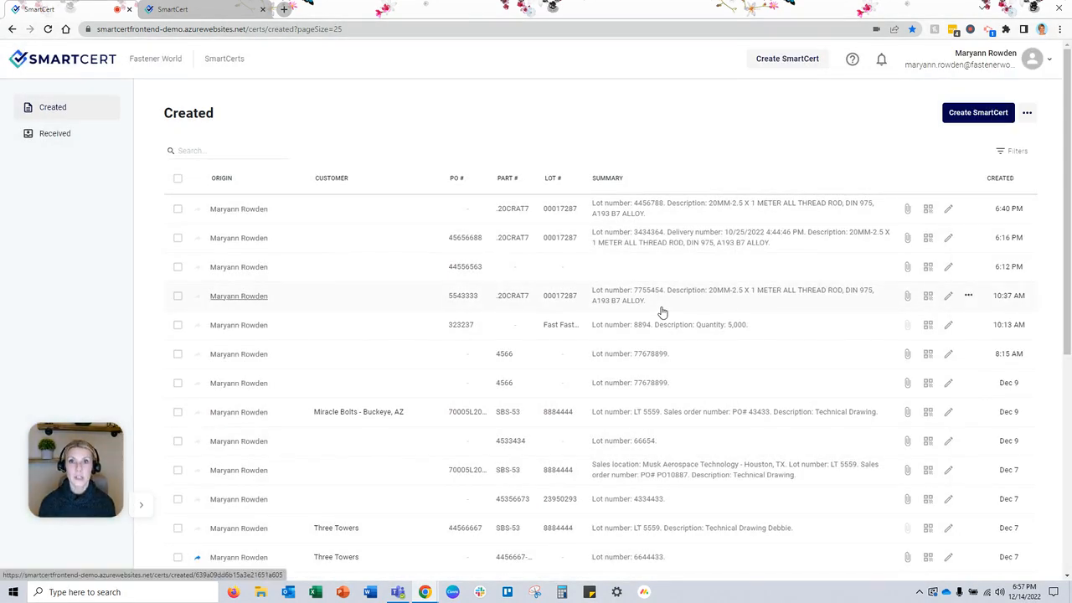
Look over the fields of a blank new SmartCert form and close it without entering anything
click(953, 116)
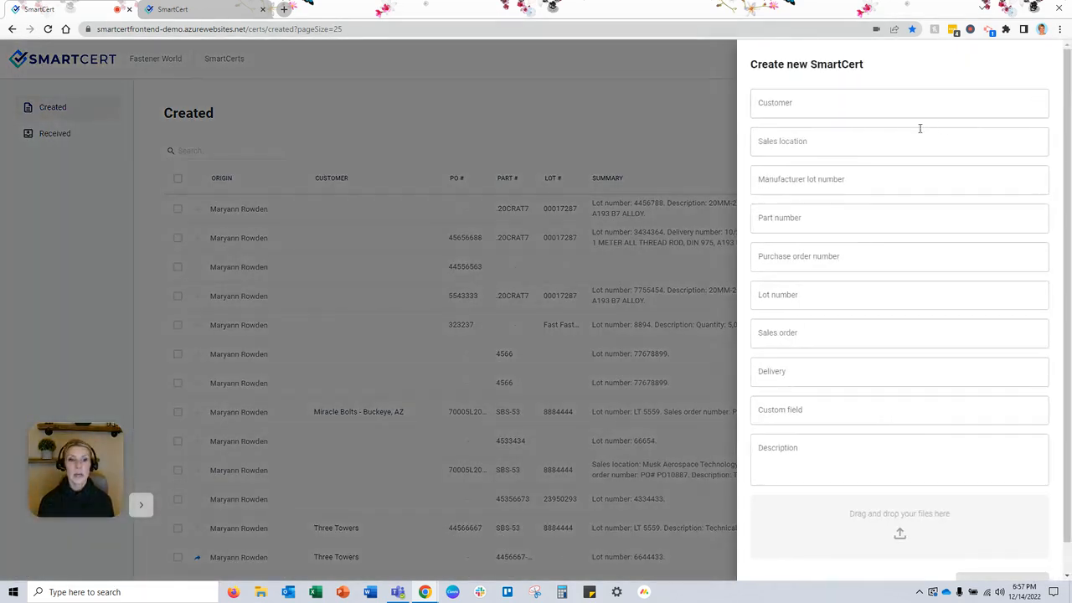
click(885, 335)
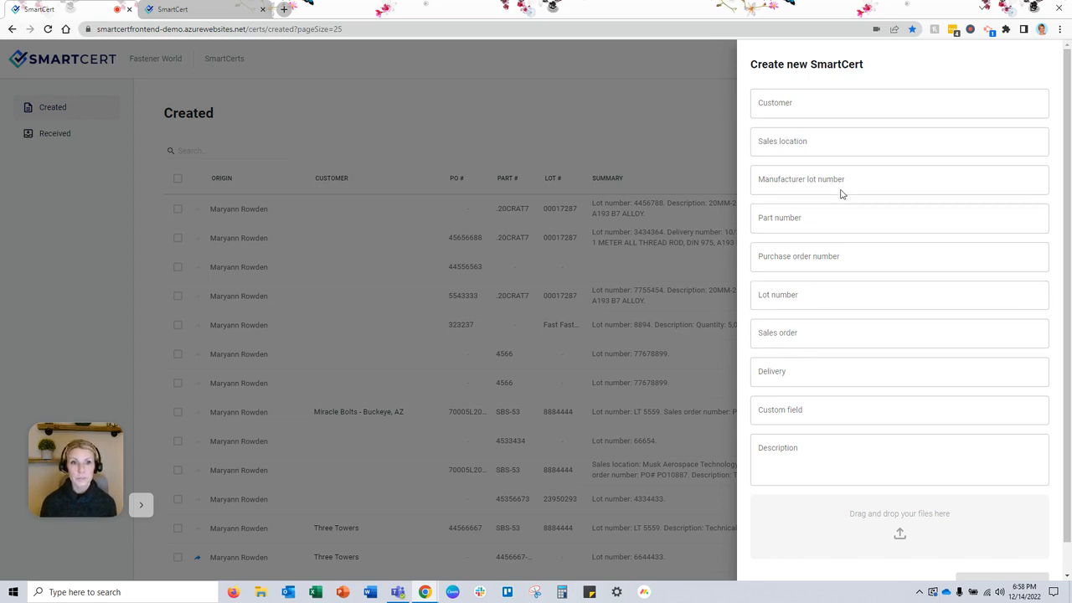
click(632, 110)
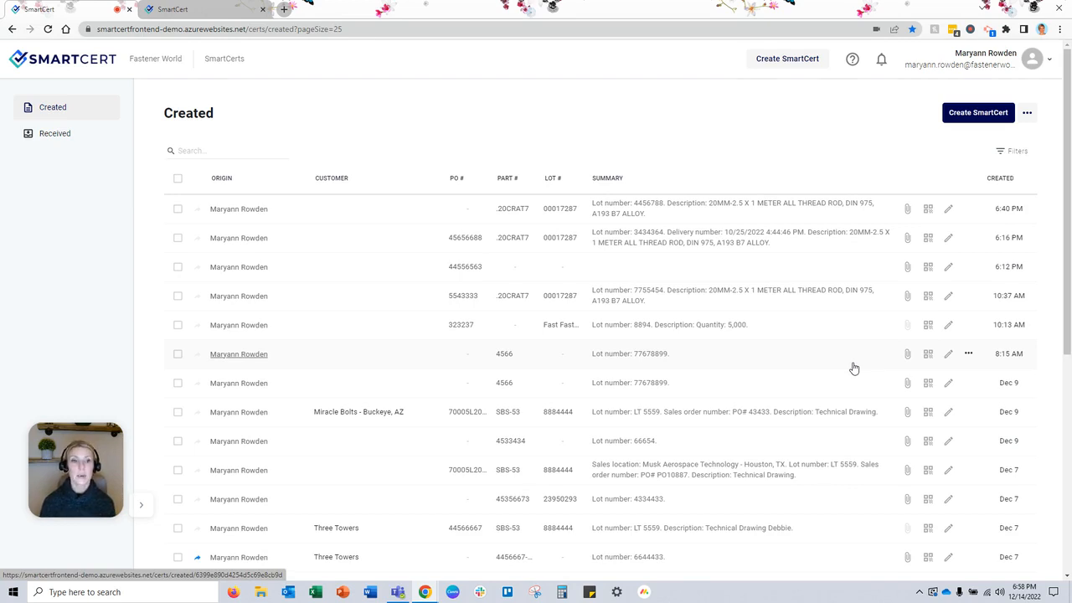
Examine the editable fields and attached files of the SmartCert created at 8:15 AM, then leave without saving
click(949, 355)
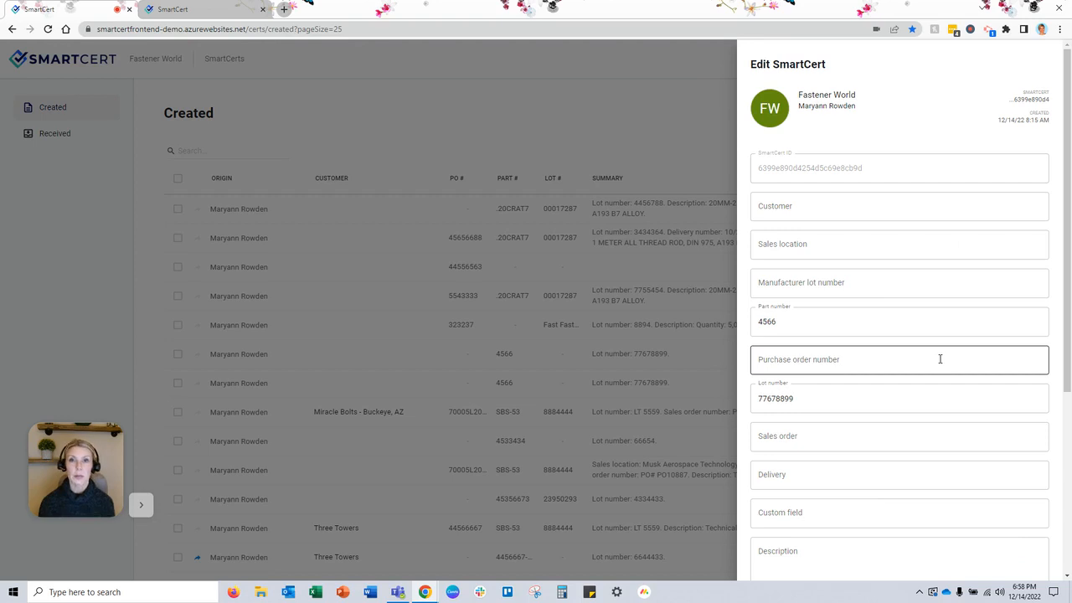
scroll(939, 359, down, 3)
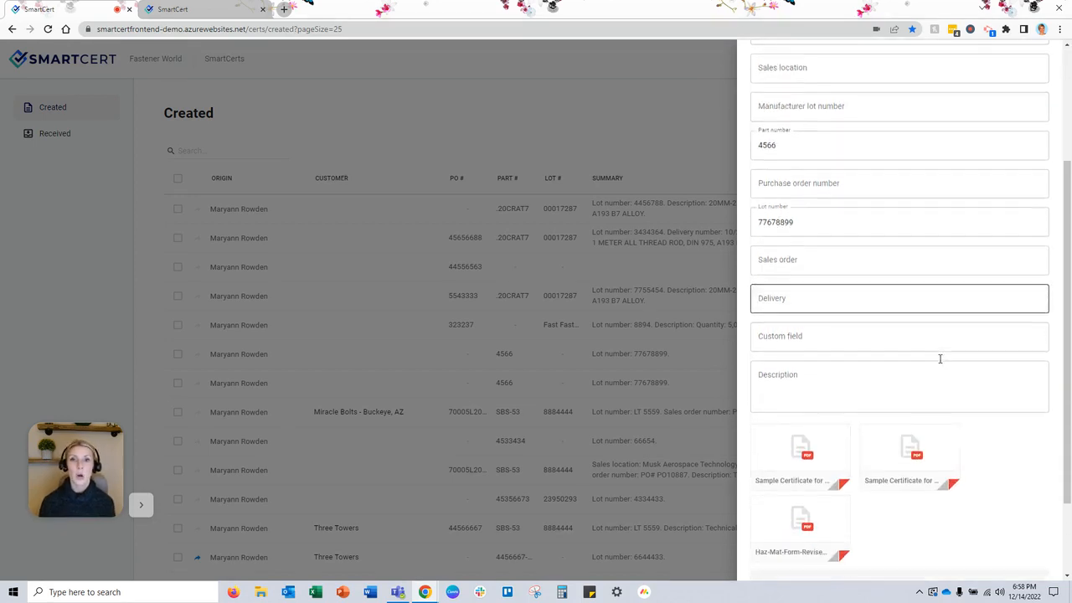
scroll(939, 358, down, 2)
mouse_move(803, 359)
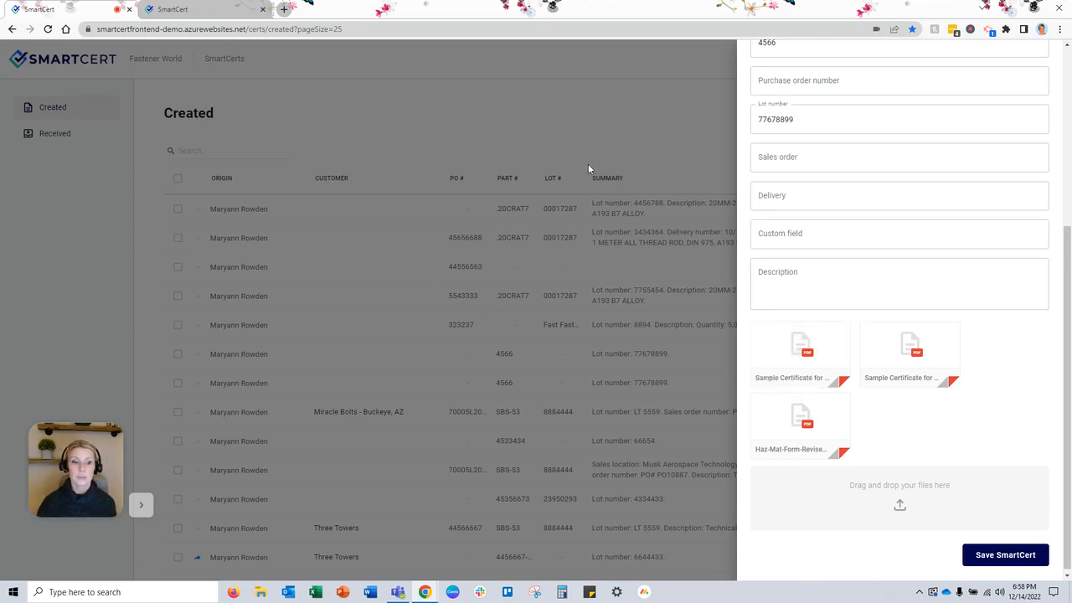
click(678, 115)
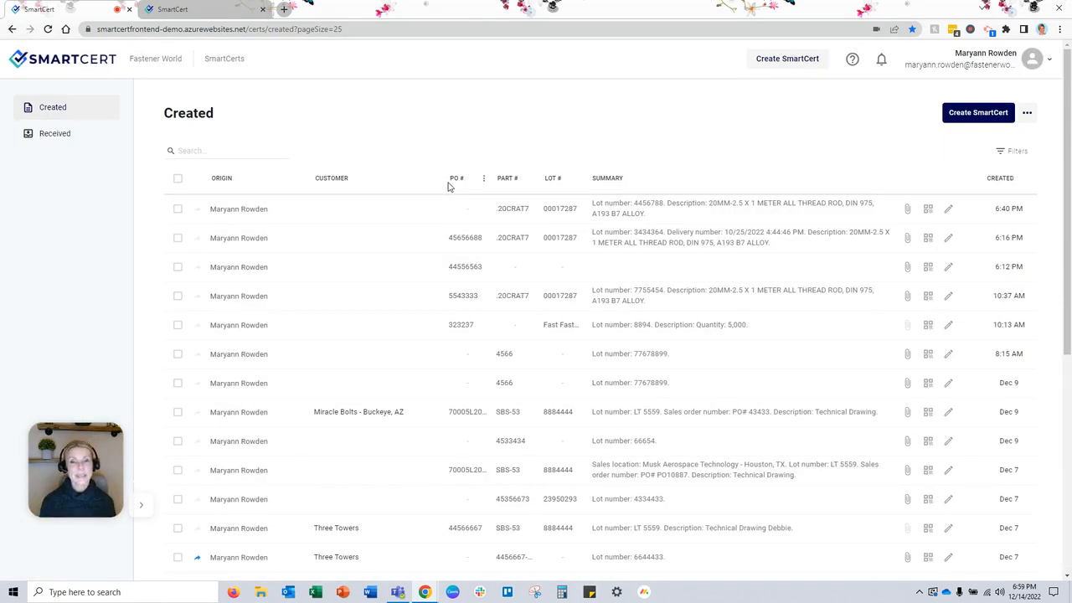
View the received Fastener World SmartCert and preview its attached Sample MTR.pdf
click(66, 141)
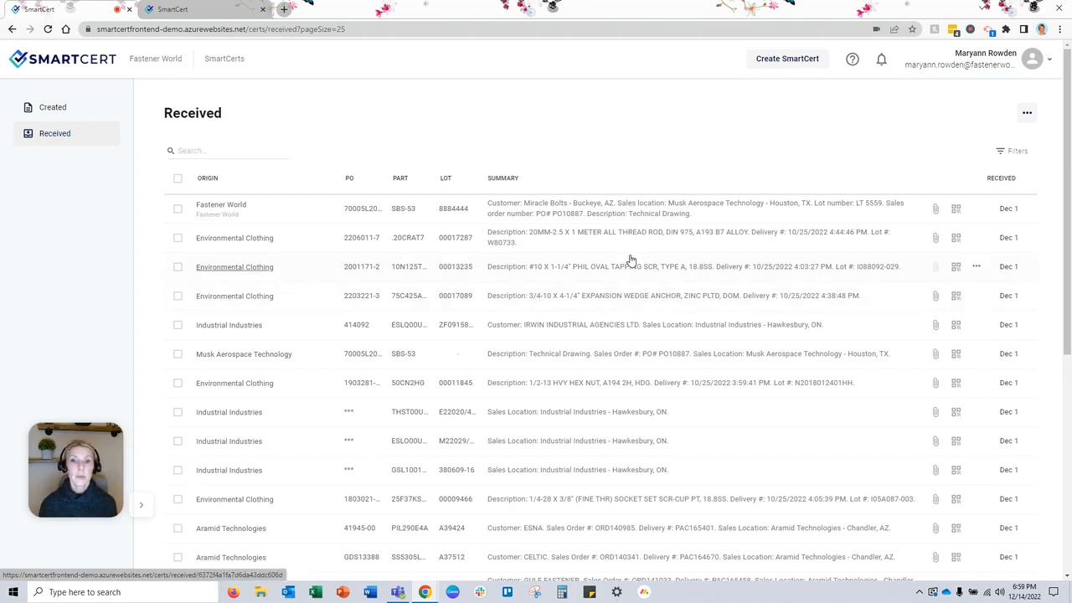
click(640, 216)
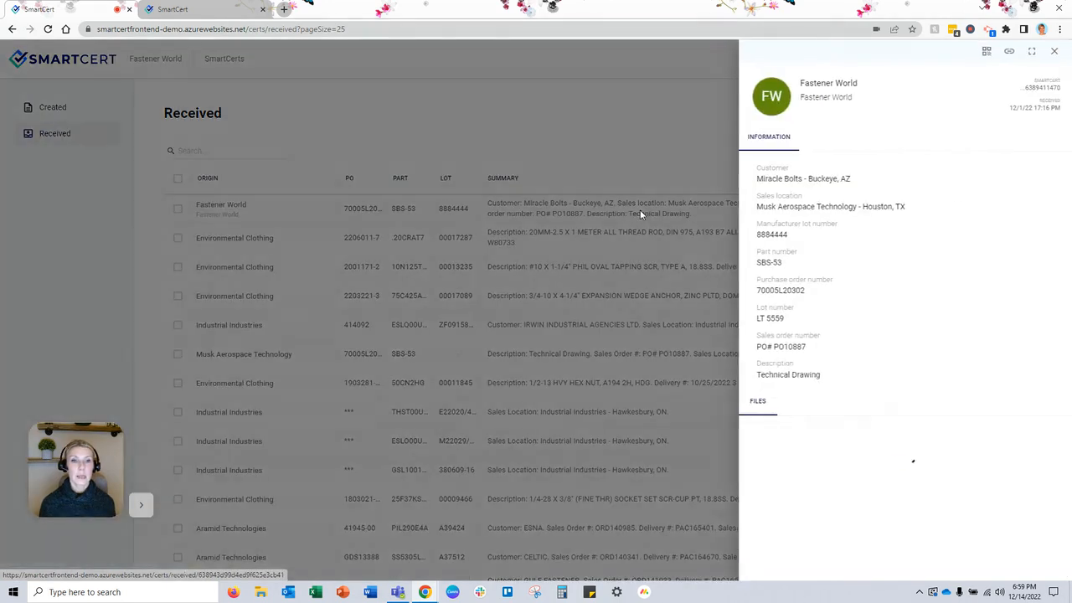
click(795, 456)
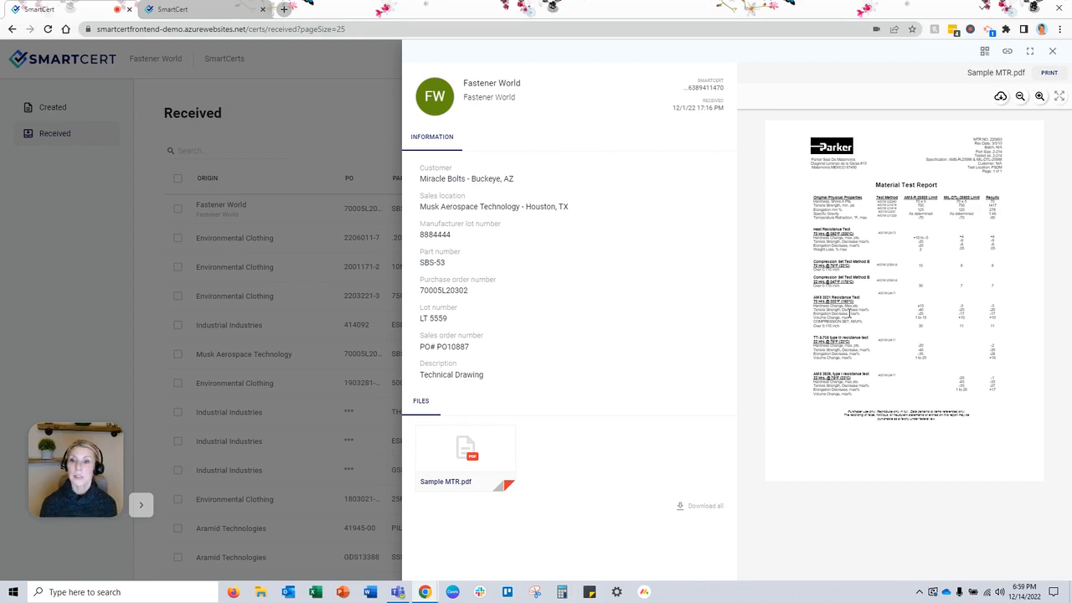
click(358, 126)
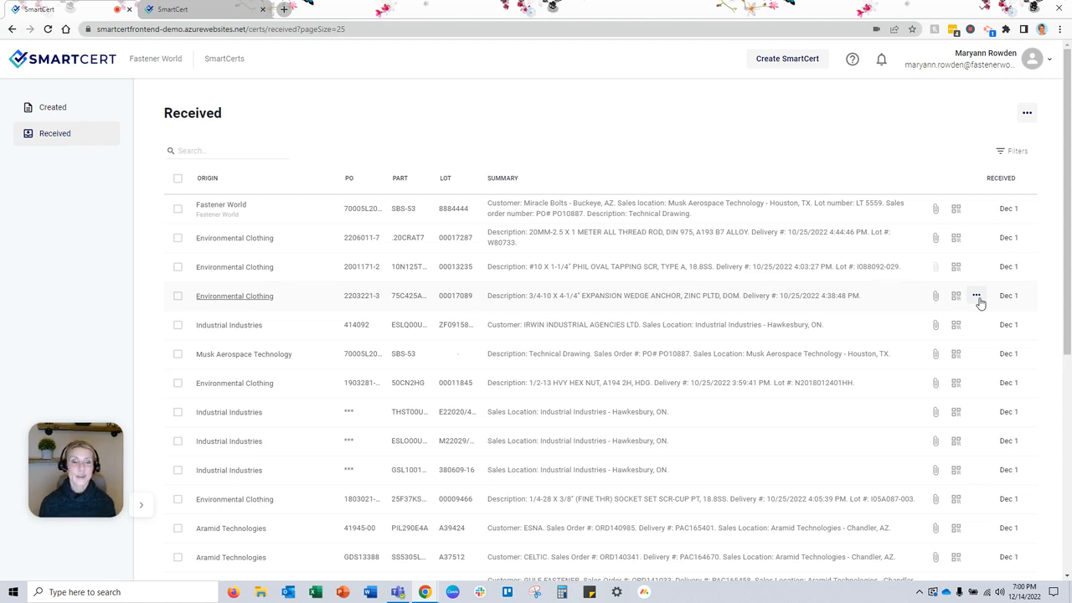
Copy the received expansion wedge anchor certificate to a new SmartCert and clear its purchase order number and delivery
click(976, 297)
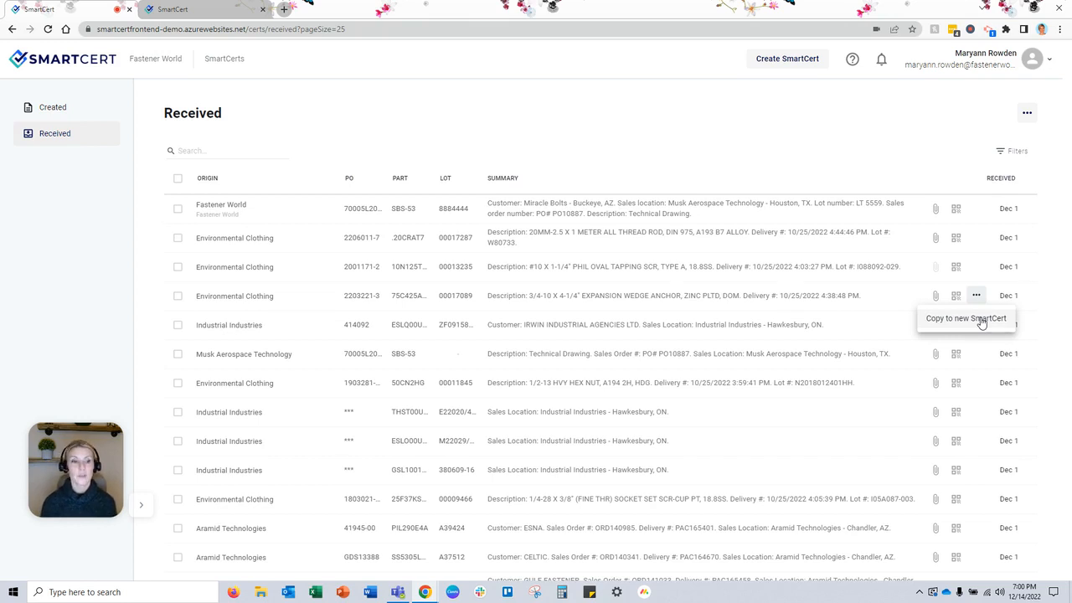
click(980, 319)
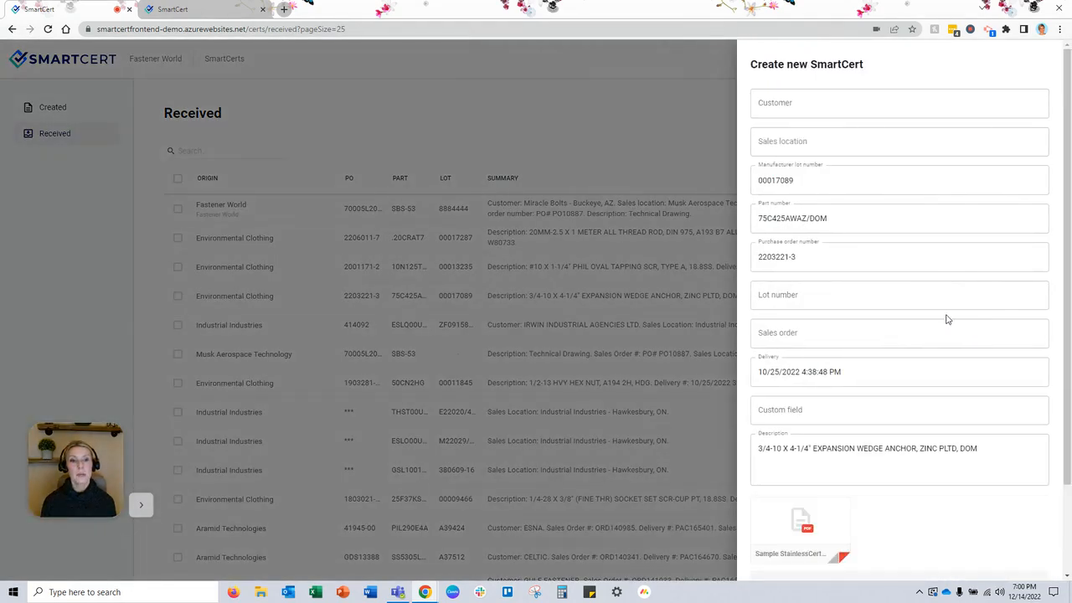
drag(816, 256, 737, 258)
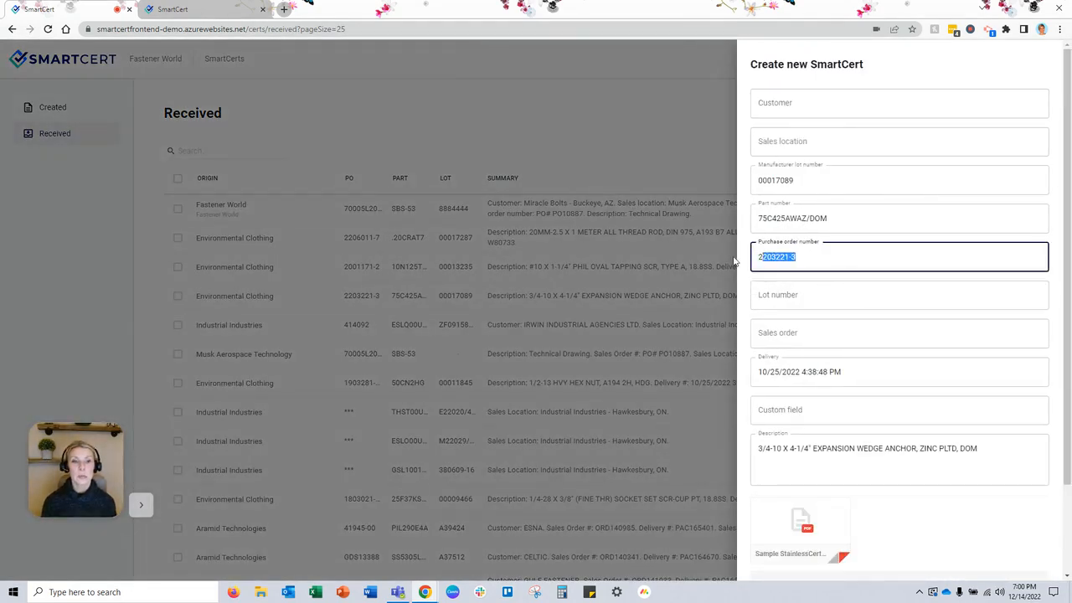
key(BackSpace)
drag(841, 371, 690, 365)
key(BackSpace)
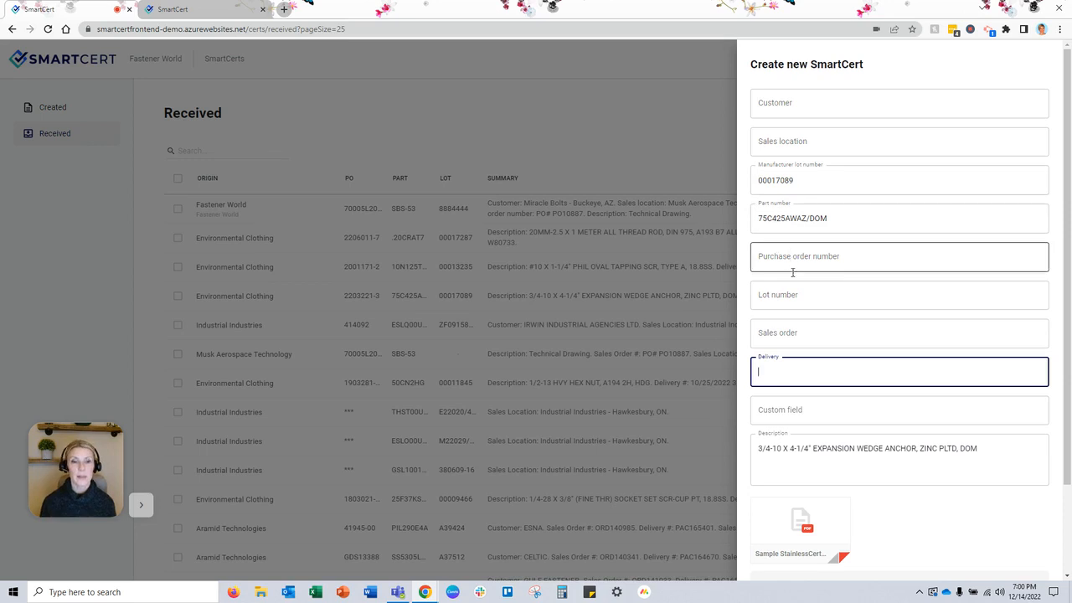
Attach Sample Certificate for 110 Copper Sheet.pdf to the copied SmartCert and create it
scroll(808, 369, down, 1)
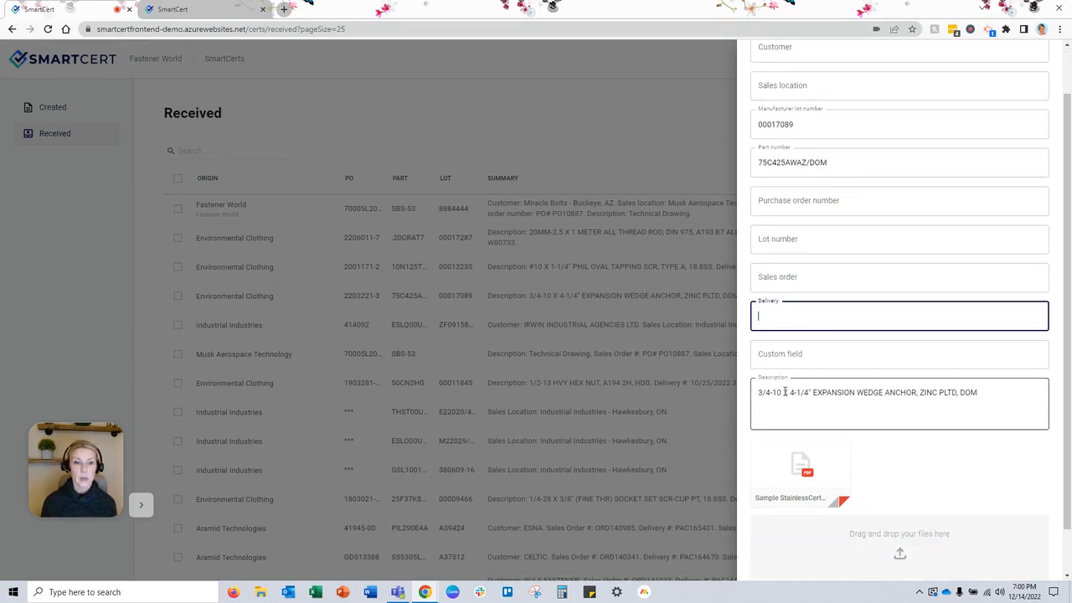
click(809, 547)
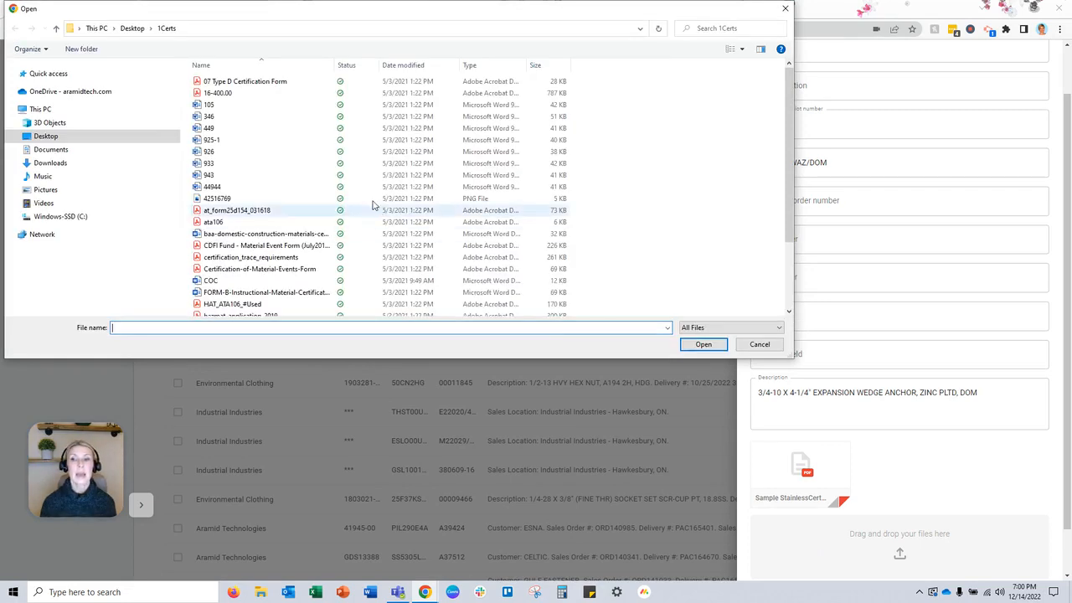
scroll(377, 193, down, 5)
click(262, 274)
click(703, 344)
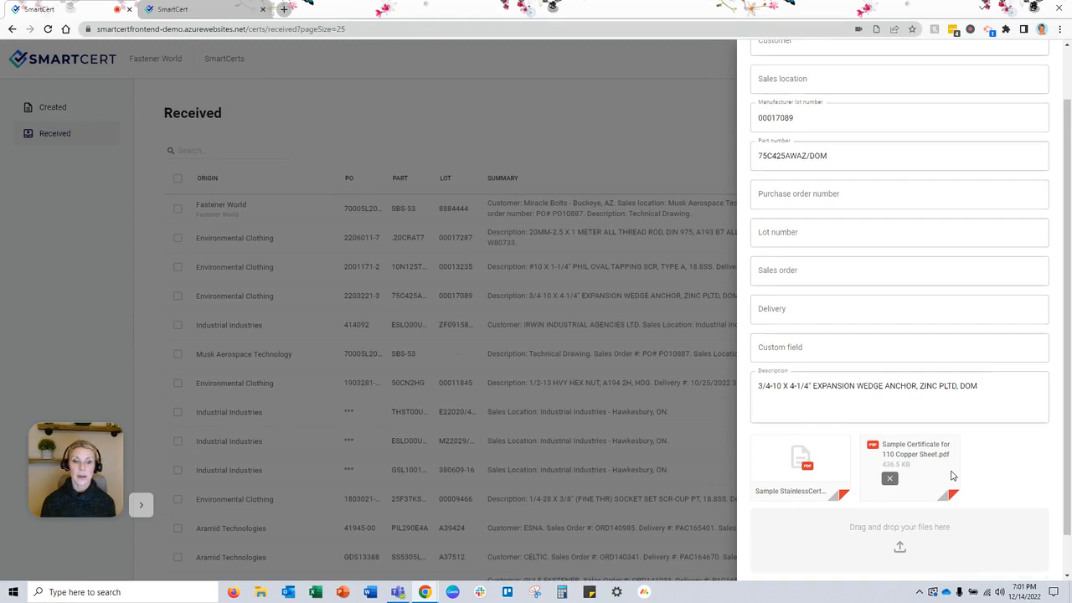
scroll(955, 502, down, 1)
click(973, 558)
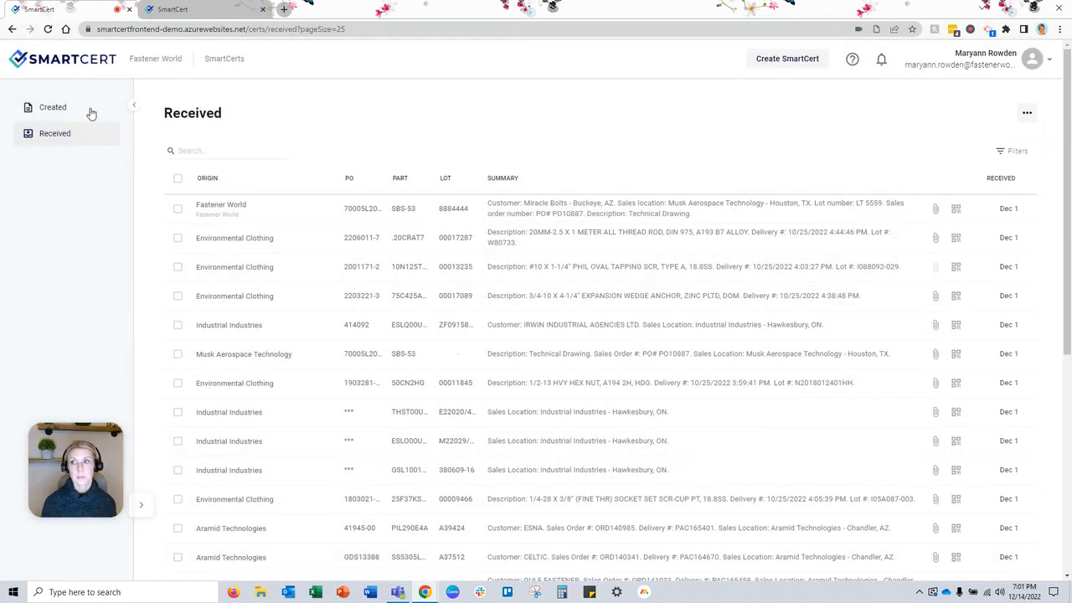
Review the information and files of the new expansion wedge anchor SmartCert among the created ones
click(47, 110)
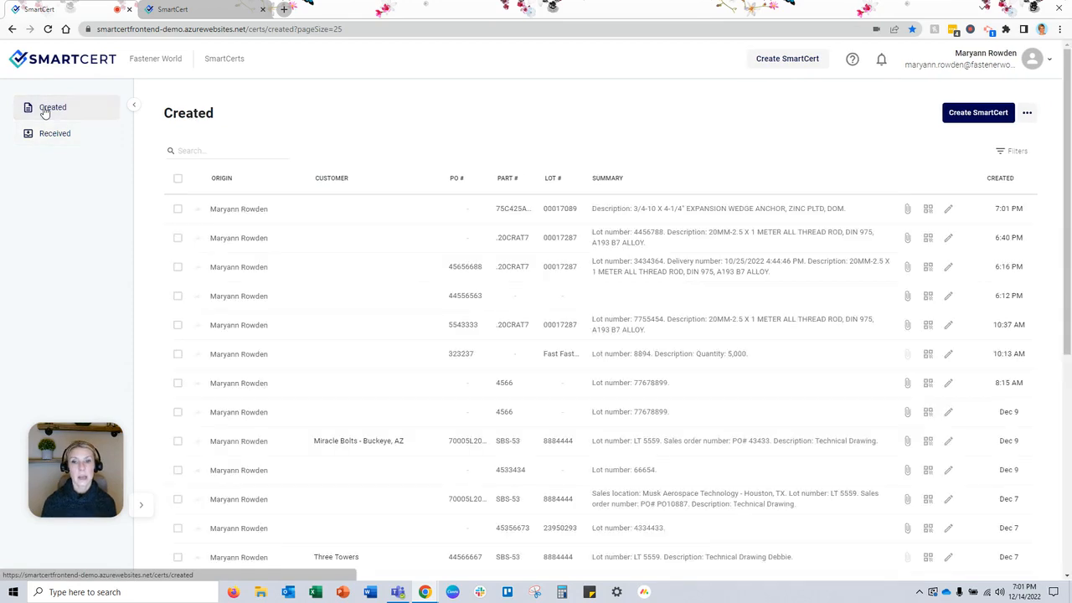
click(550, 207)
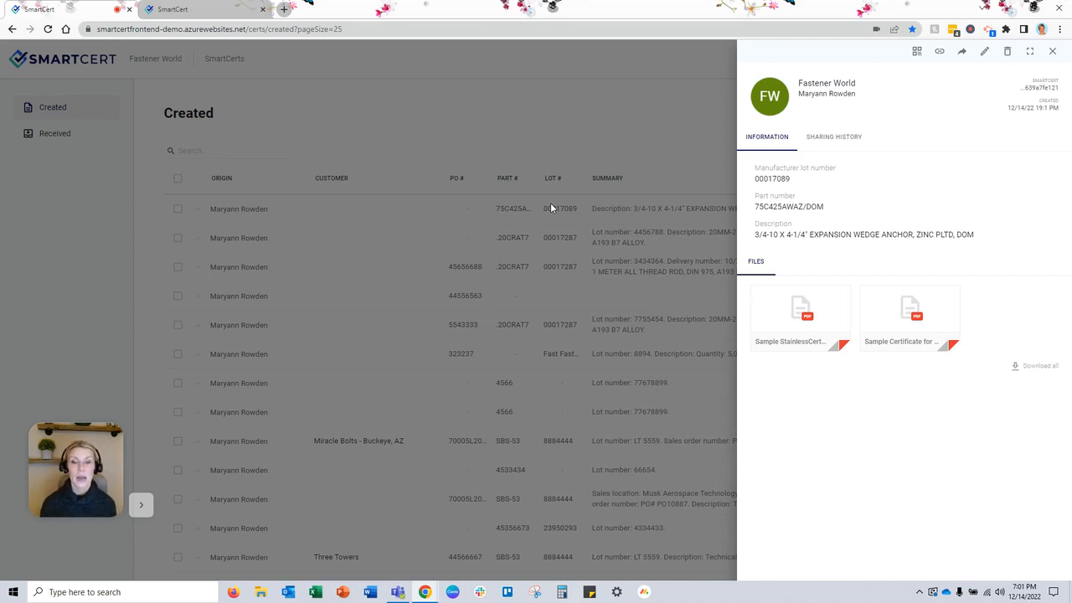
click(560, 151)
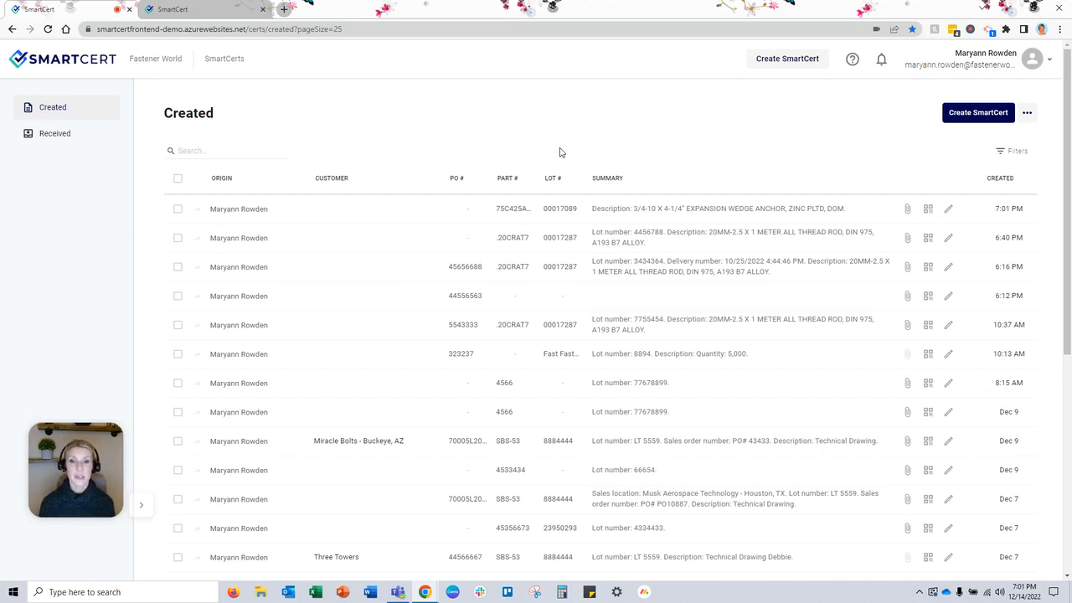
scroll(347, 220, down, 2)
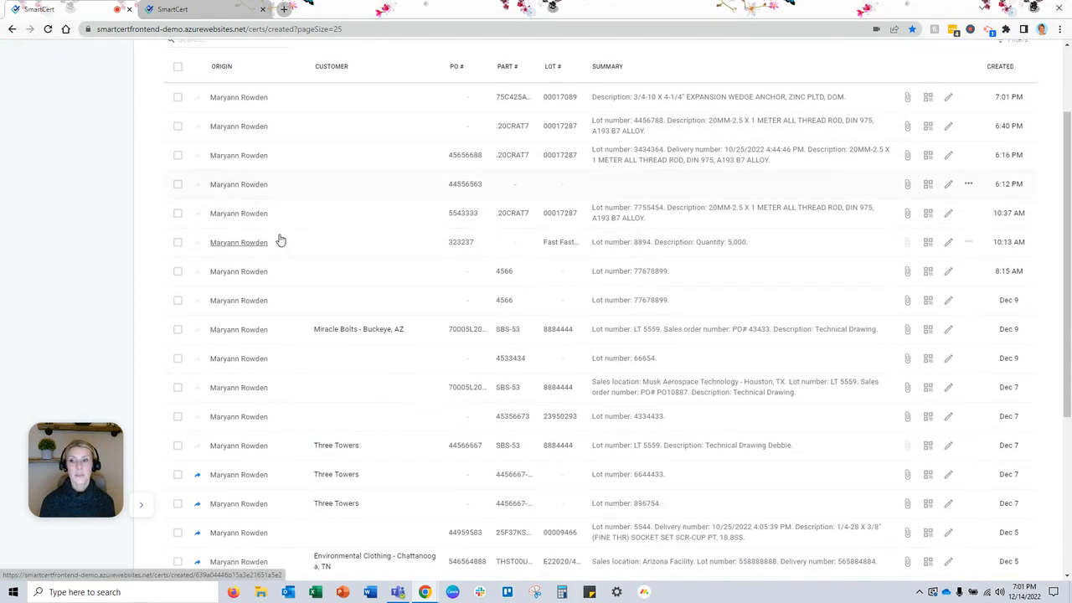
click(198, 187)
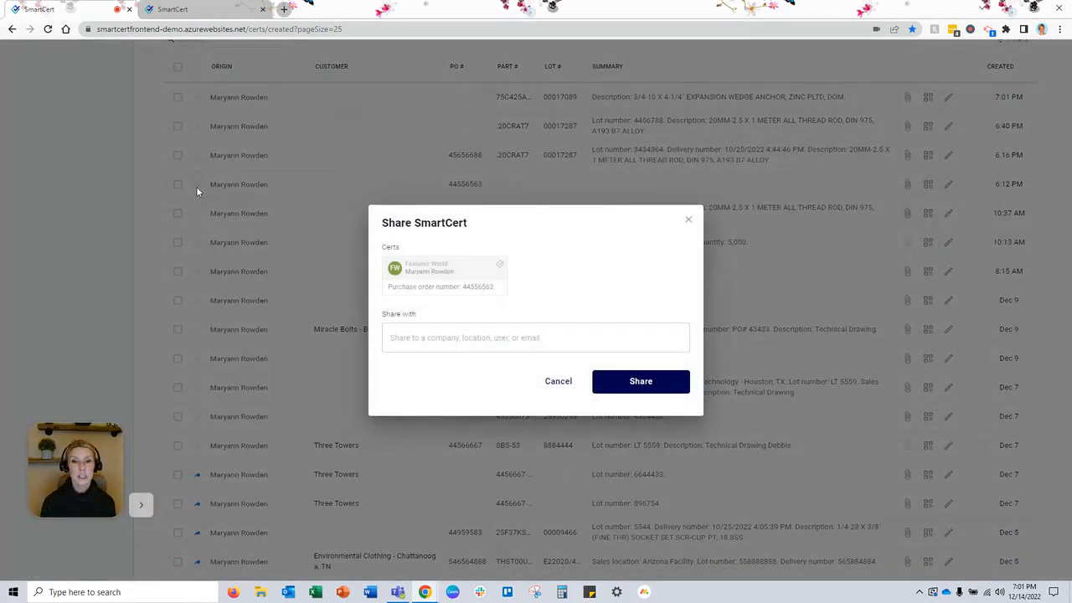
click(501, 288)
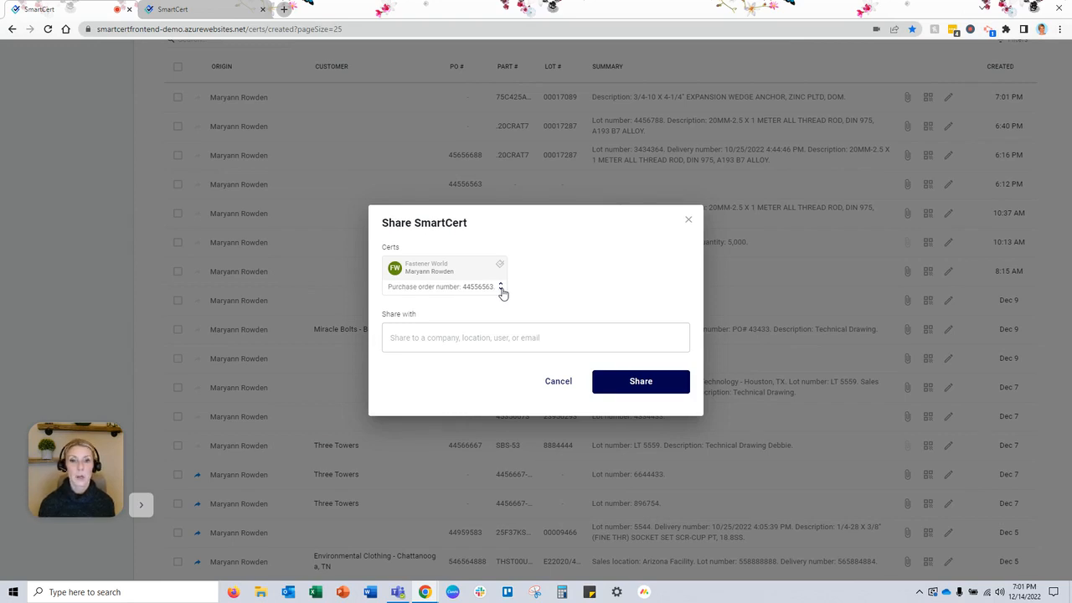
click(557, 384)
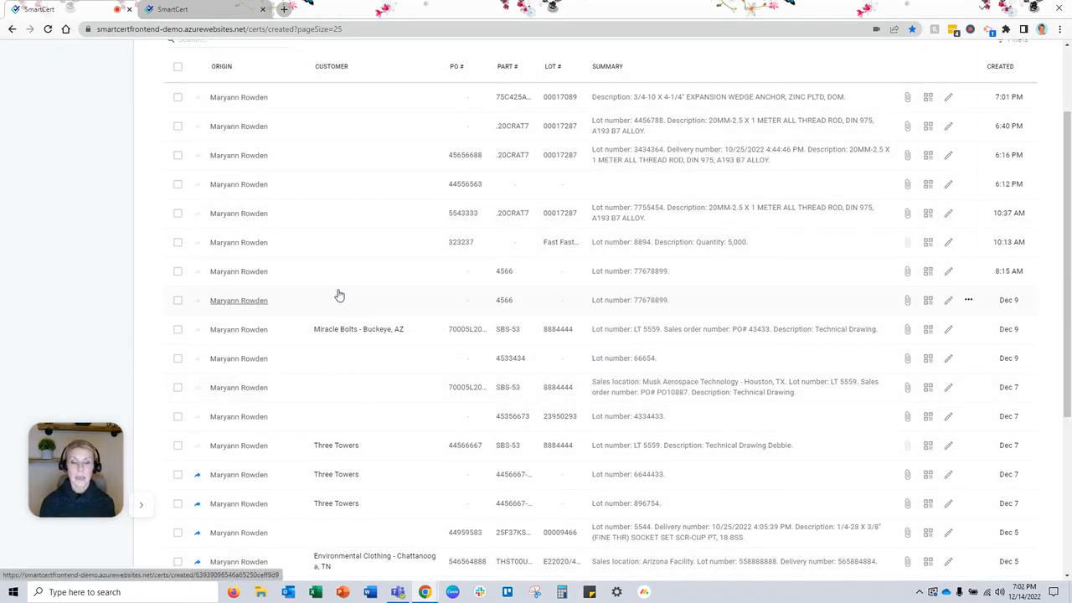
Select the created SmartCerts from 6:12 PM, 10:37 AM and 8:15 AM and start sharing them together
click(177, 185)
click(178, 213)
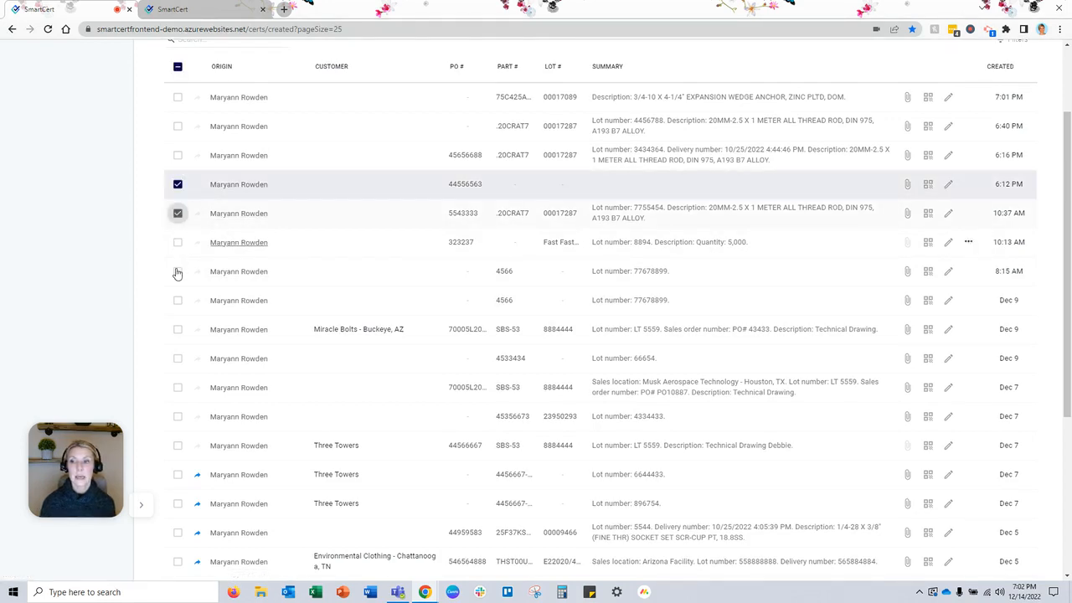
click(177, 271)
scroll(209, 282, up, 3)
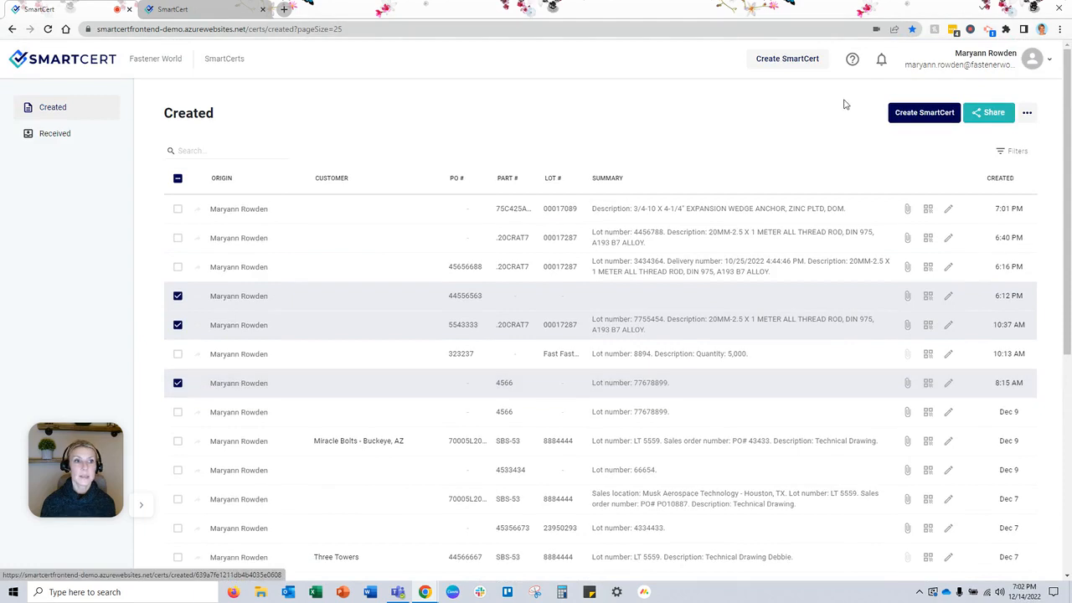
click(988, 112)
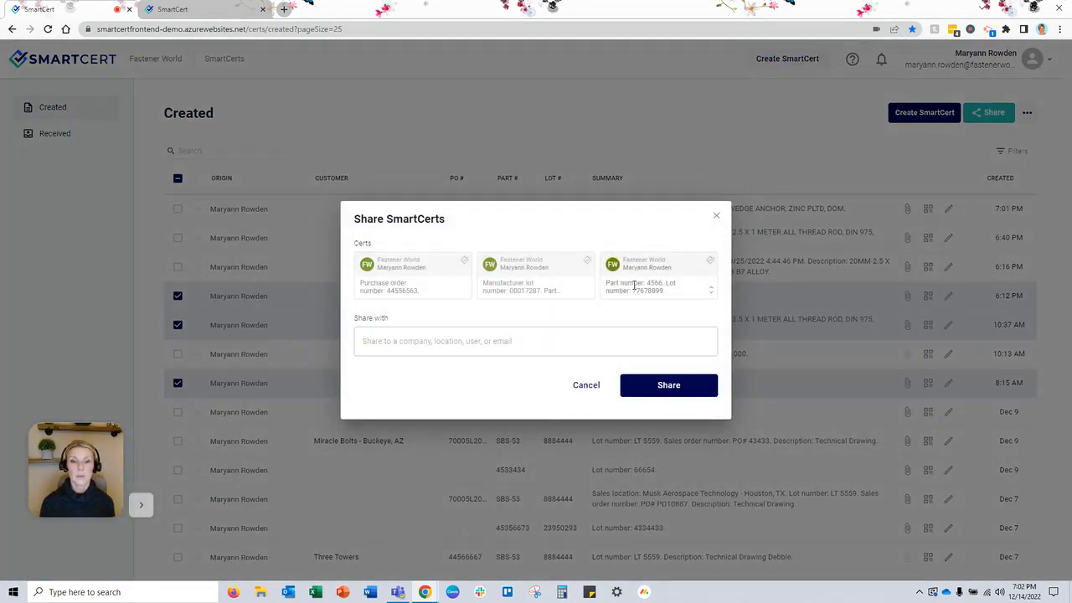
Share the three selected SmartCerts with the Ten Towers location of House Greyjoy
click(406, 342)
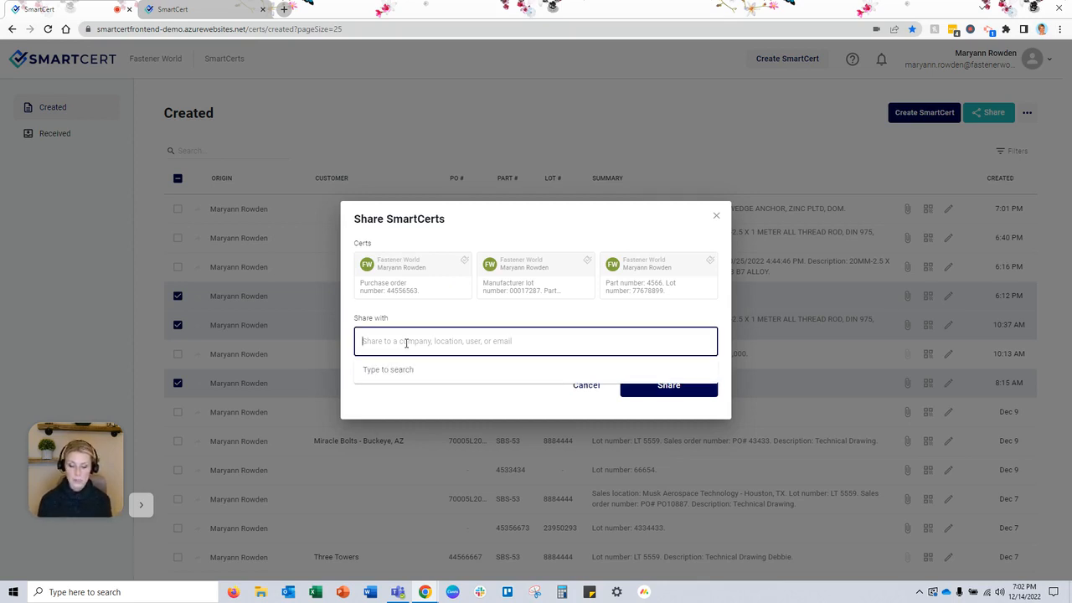
text(Ten TO)
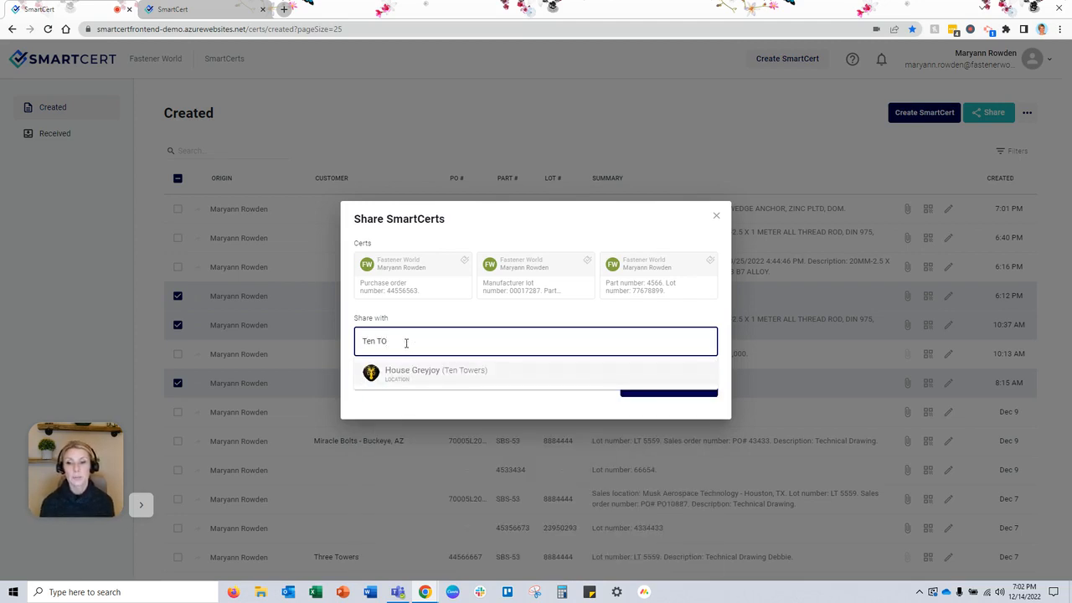
click(416, 378)
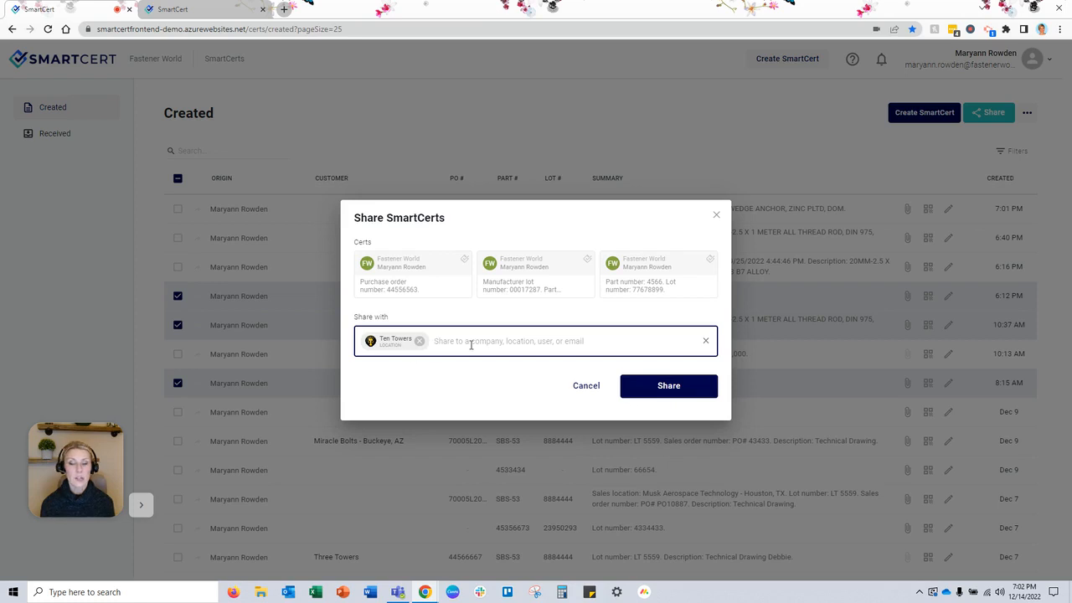
click(633, 390)
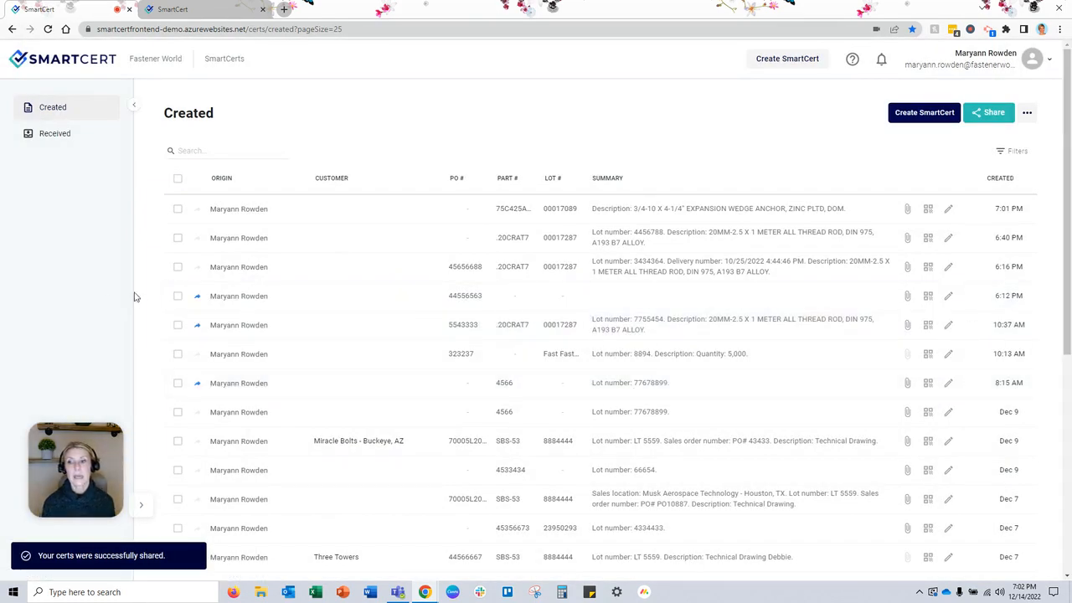
Check who the certificates were shared with and view the information and sharing history of the one with part number 664333
mouse_move(199, 325)
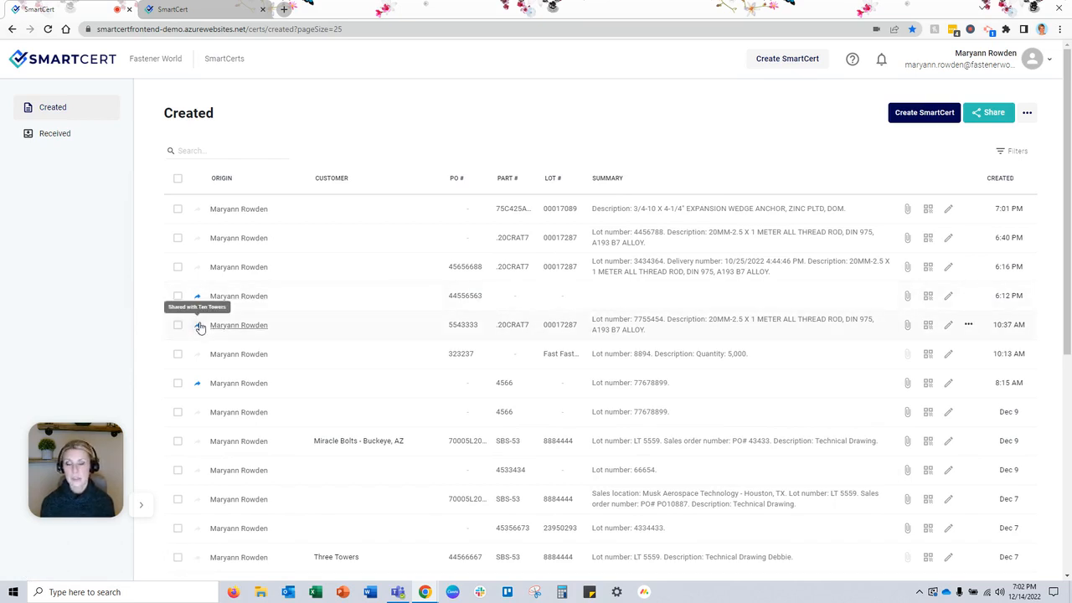
scroll(199, 326, down, 4)
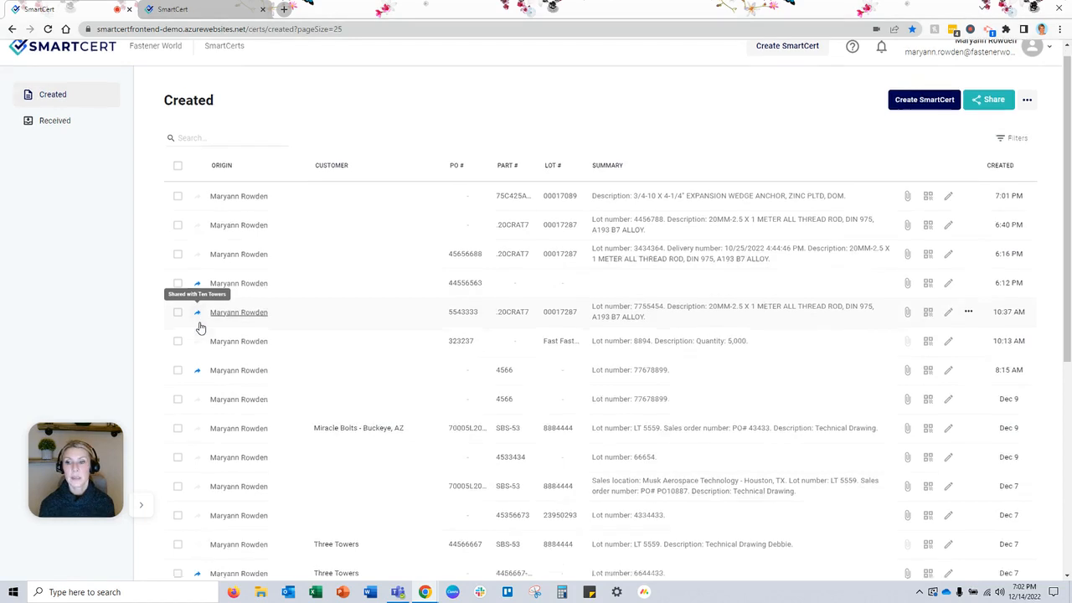
mouse_move(200, 369)
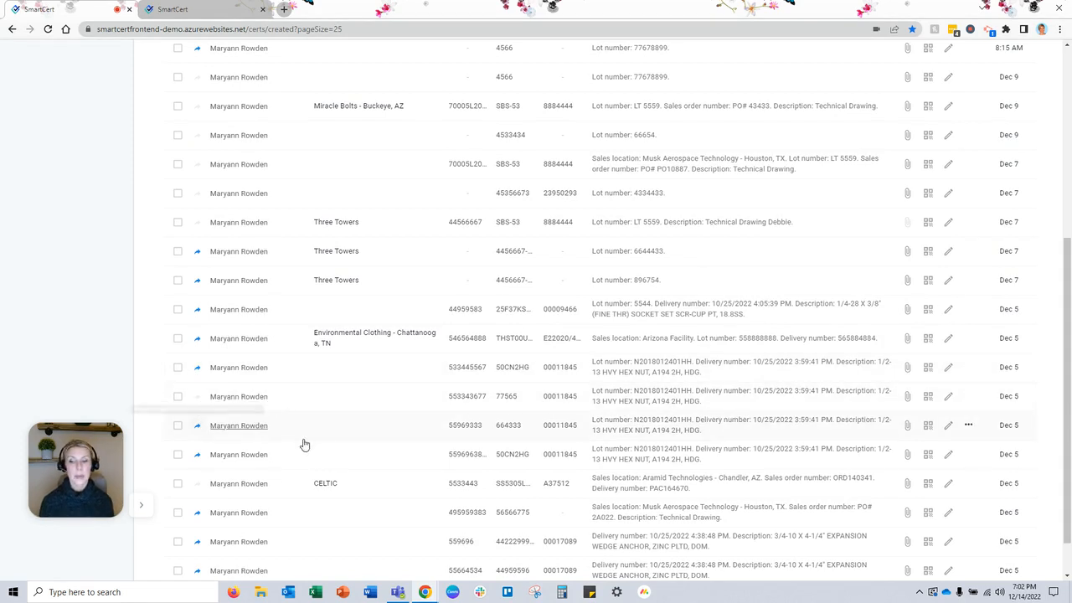
click(329, 436)
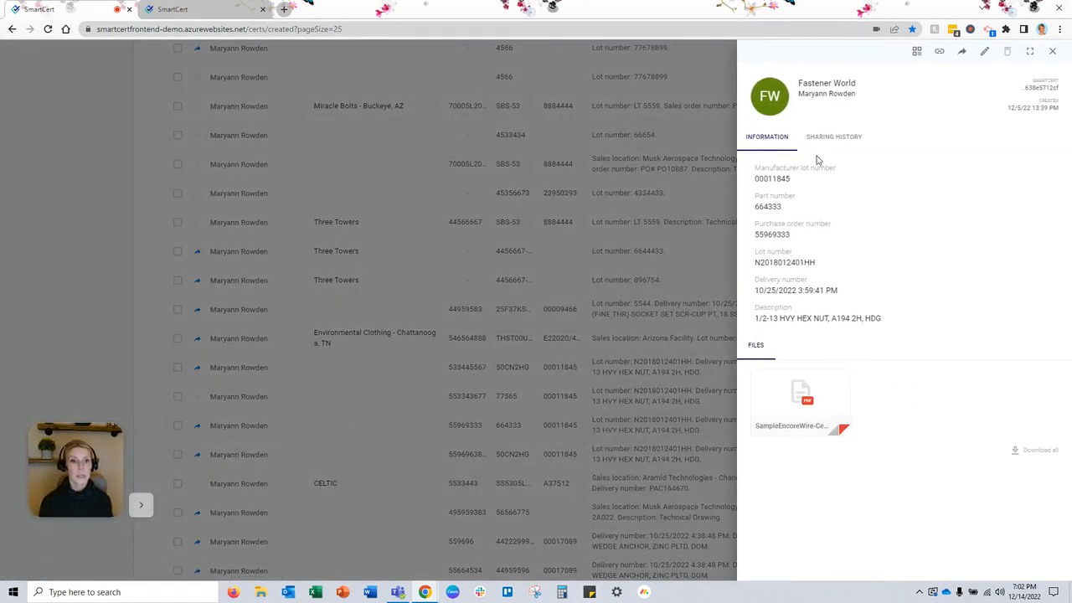
click(832, 141)
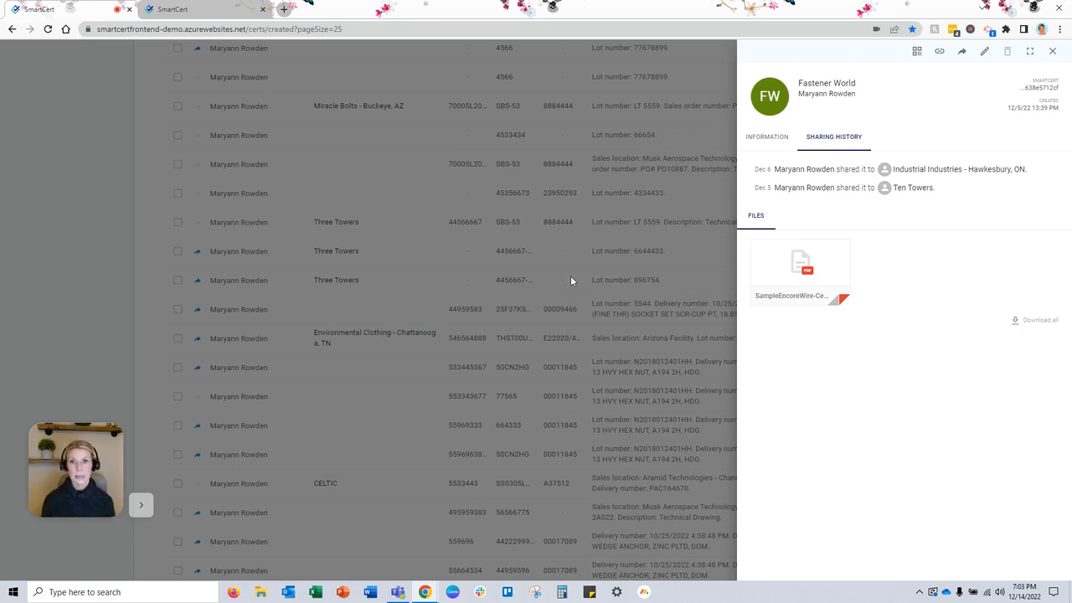
click(571, 280)
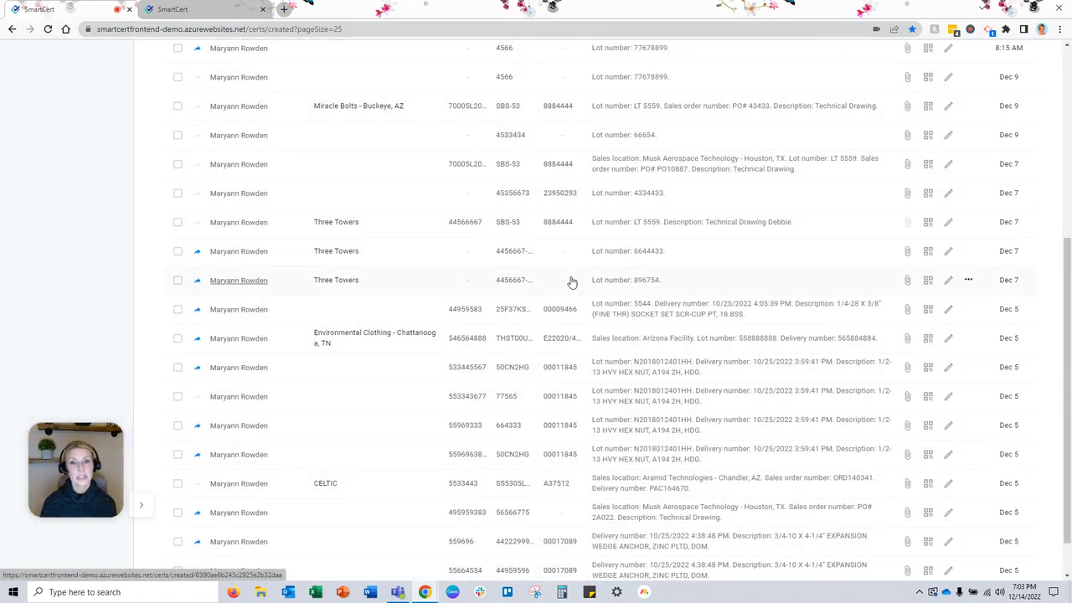
scroll(571, 280, up, 5)
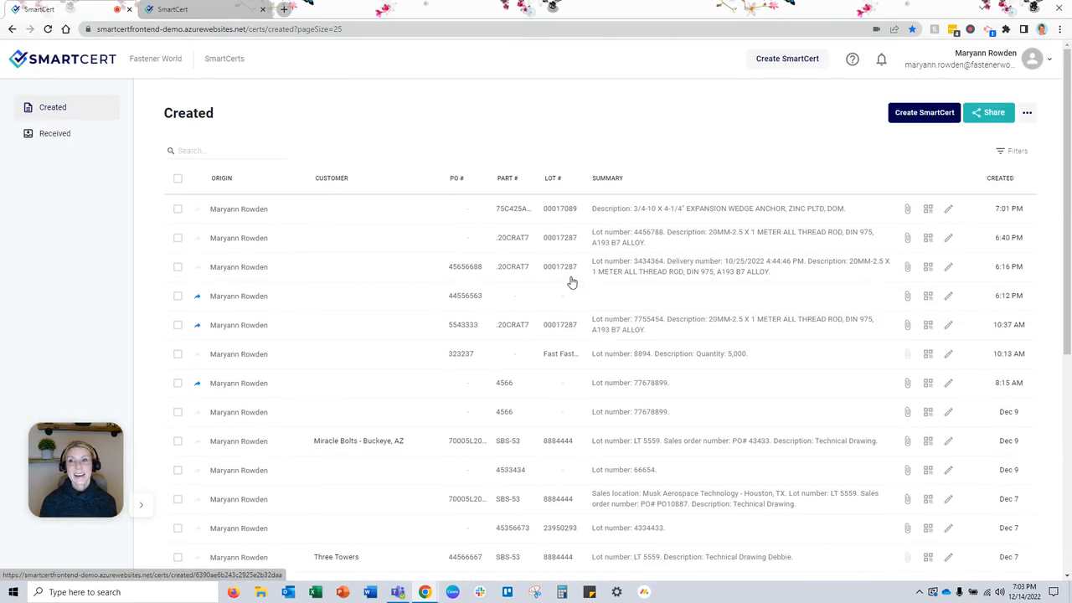
View the Fastener World user list and company profile
click(143, 61)
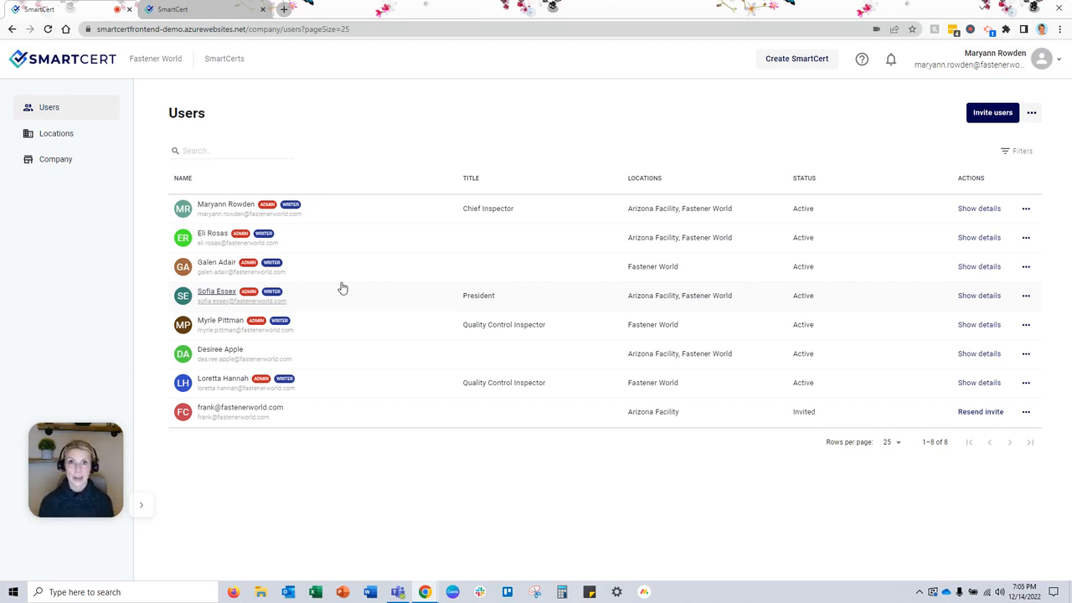
click(55, 159)
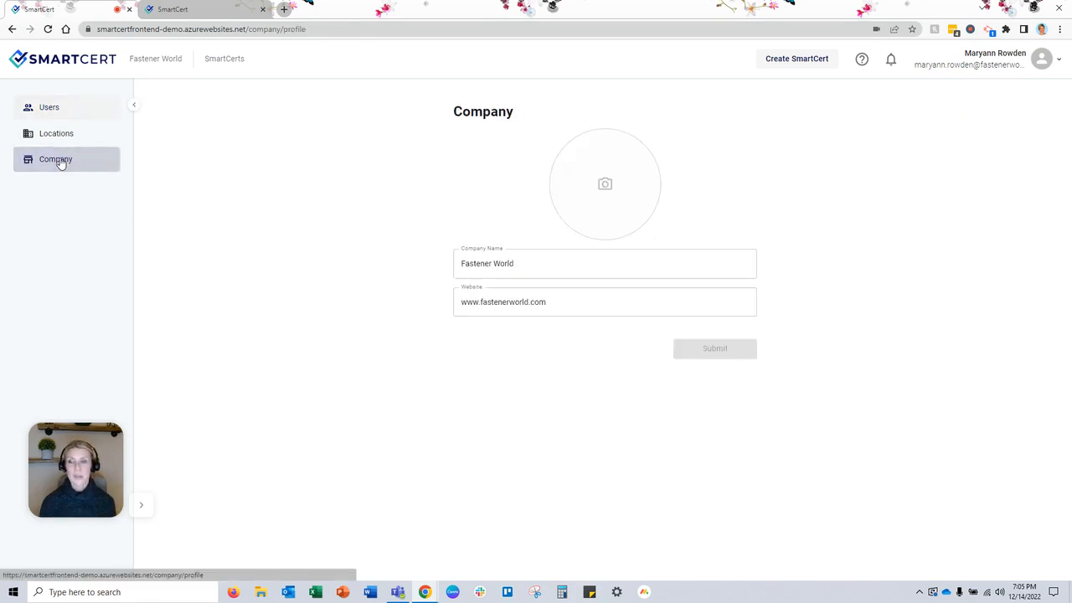